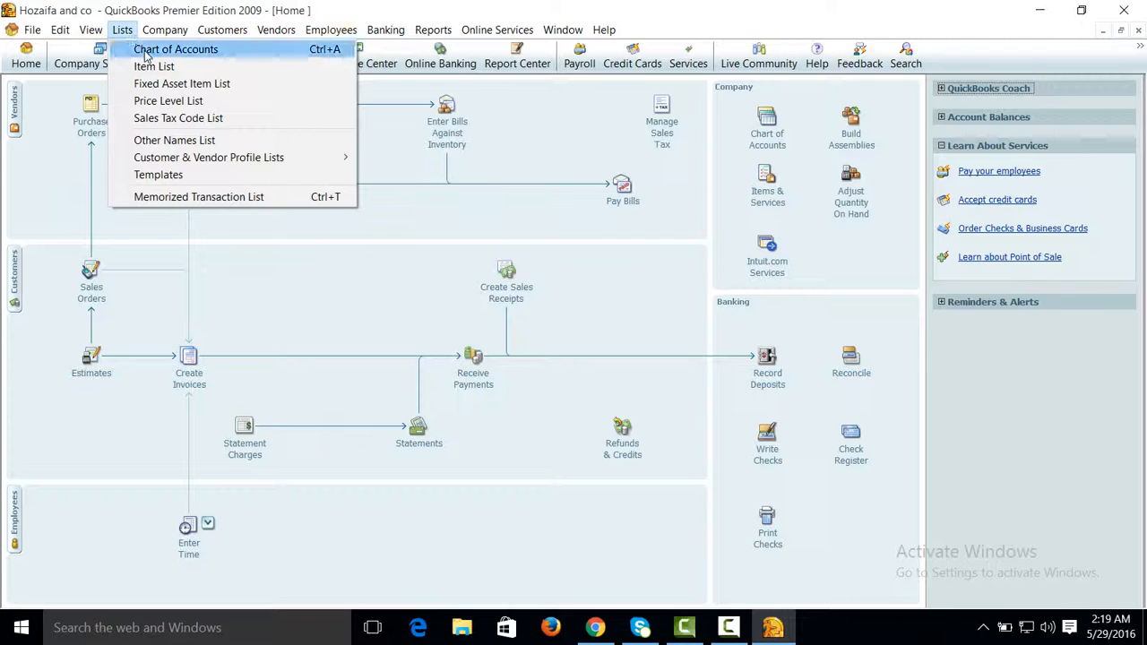
Step: Start a new account of type Bank in the chart of accounts
click(170, 49)
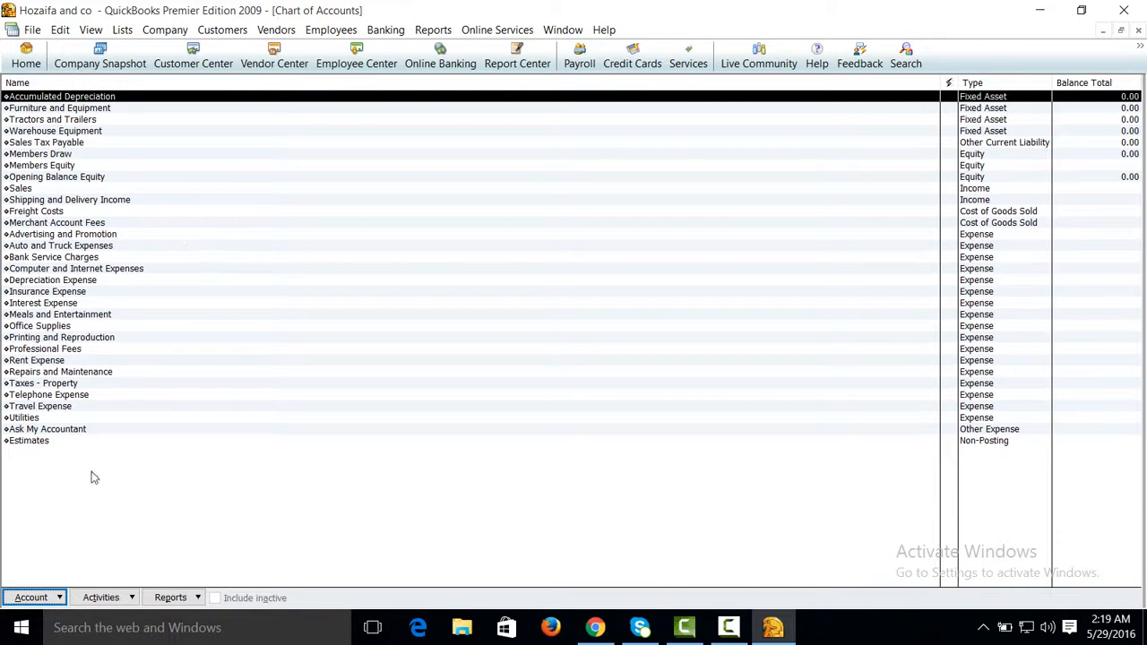
click(59, 598)
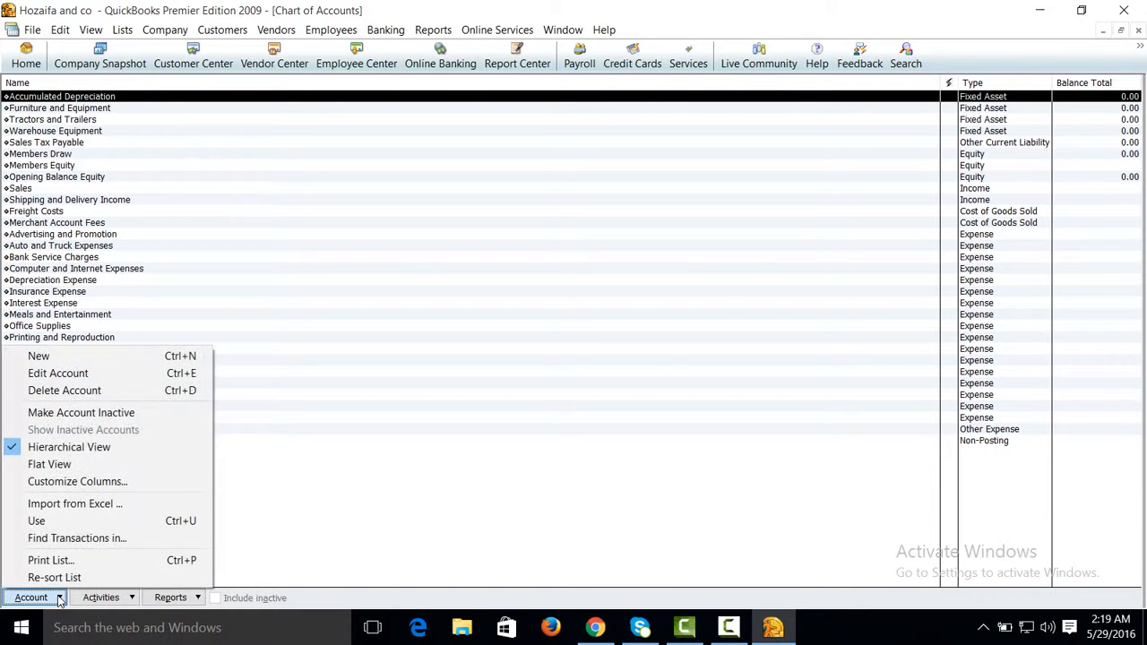
click(39, 357)
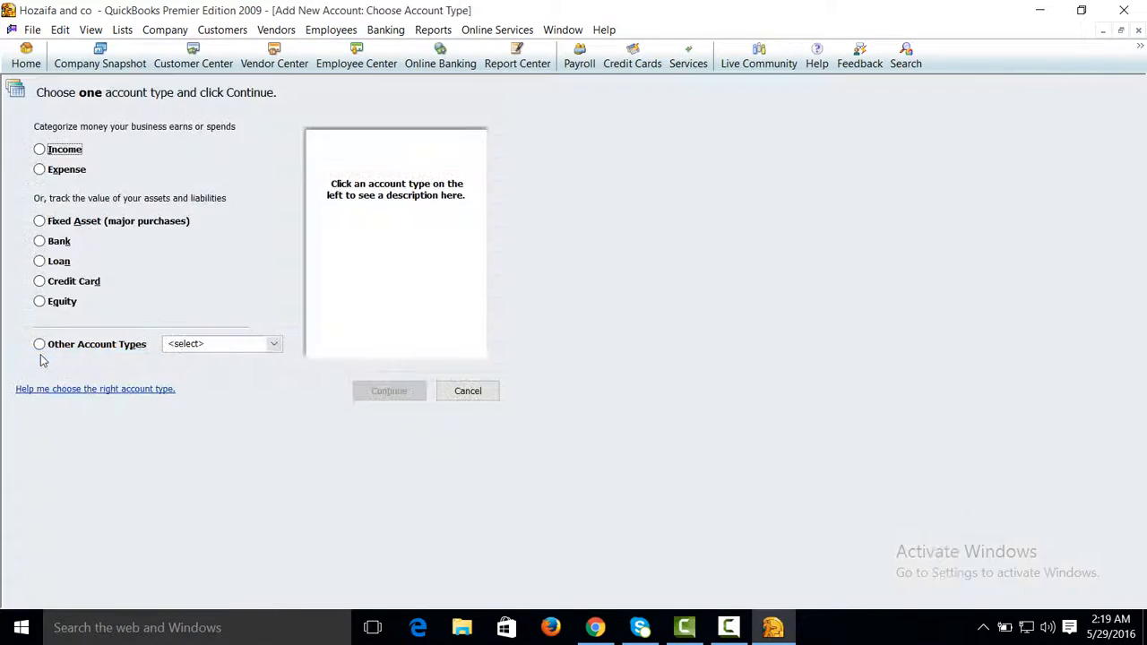
click(40, 243)
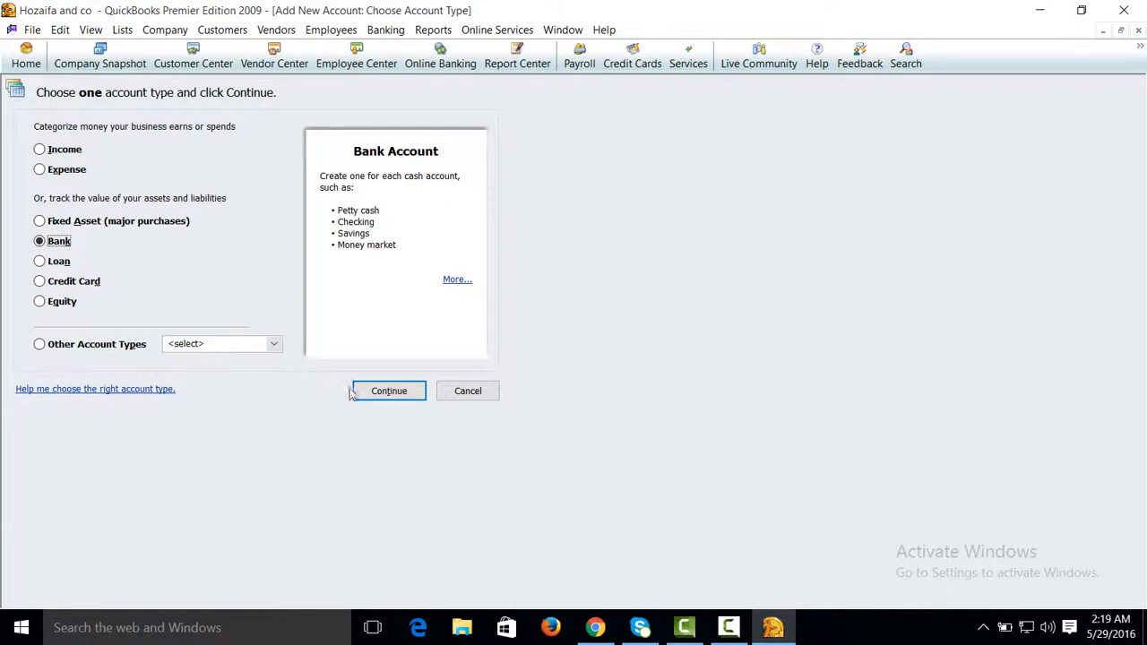
click(376, 394)
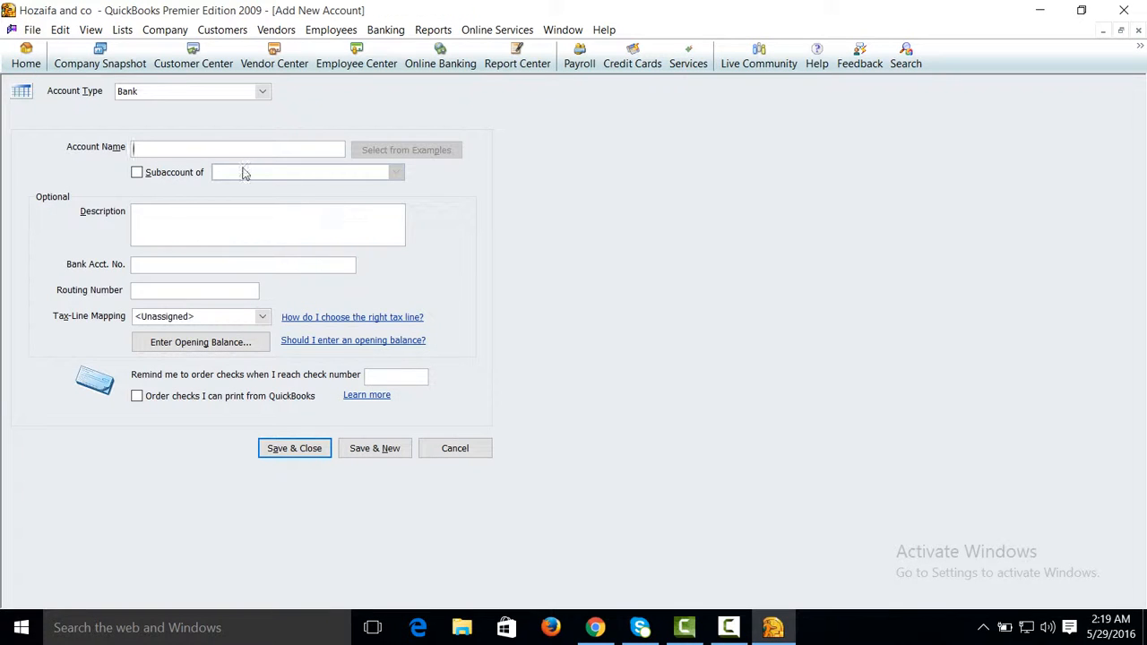
Step: Name the new account HBL Bank and fill in its bank account number, leaving the description empty
text(HBL Bank)
key(Tab)
key(Tab)
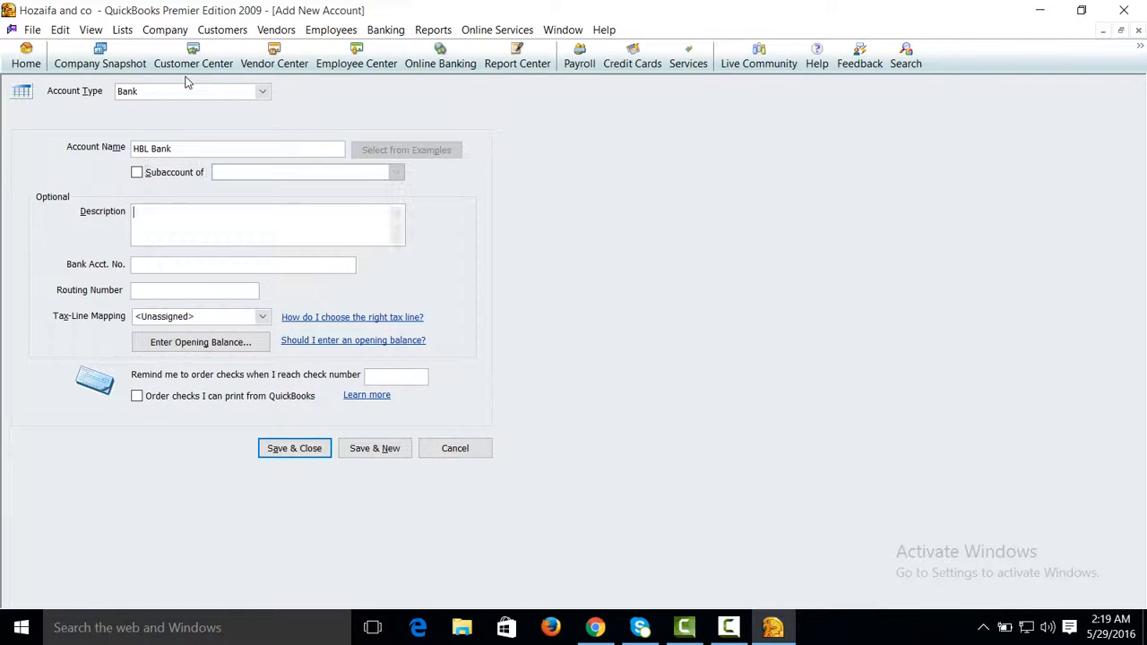
key(Tab)
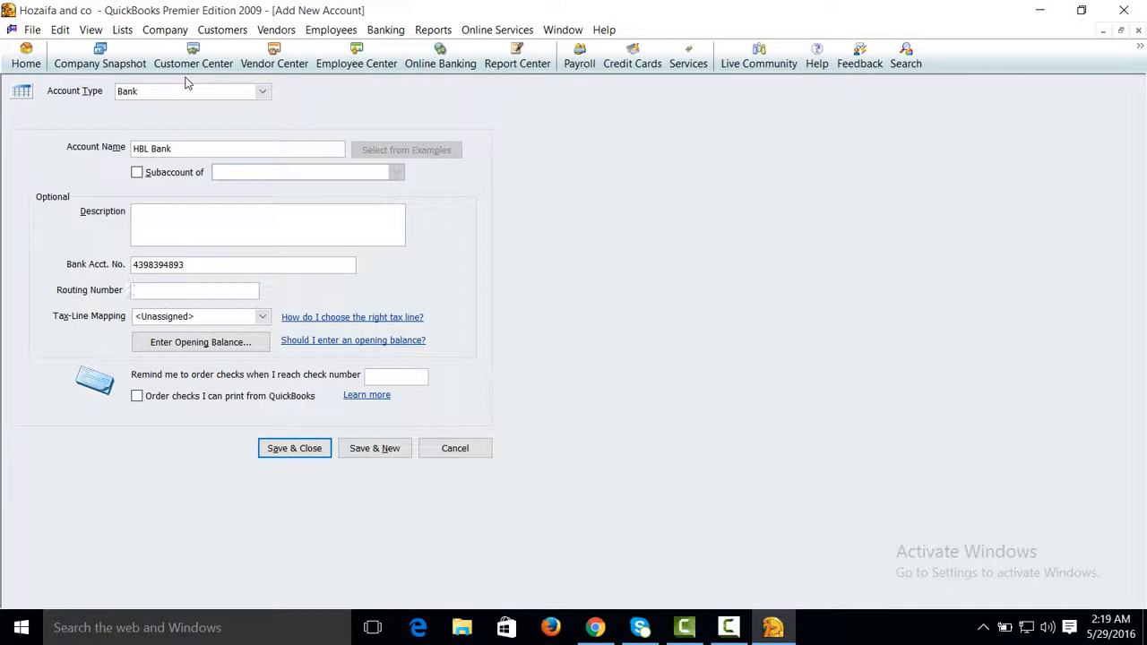
Step: Enter an opening balance of 230,000.00 for the bank account with statement ending date 05/29/2016
click(215, 340)
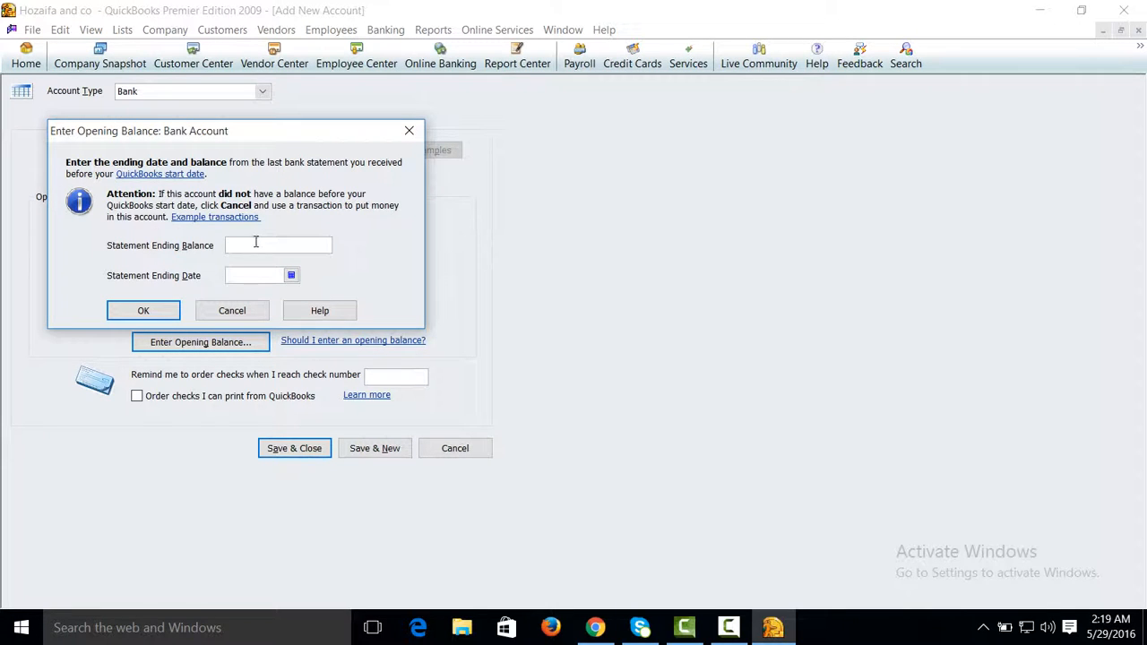
text(230,000.00)
click(250, 275)
click(291, 276)
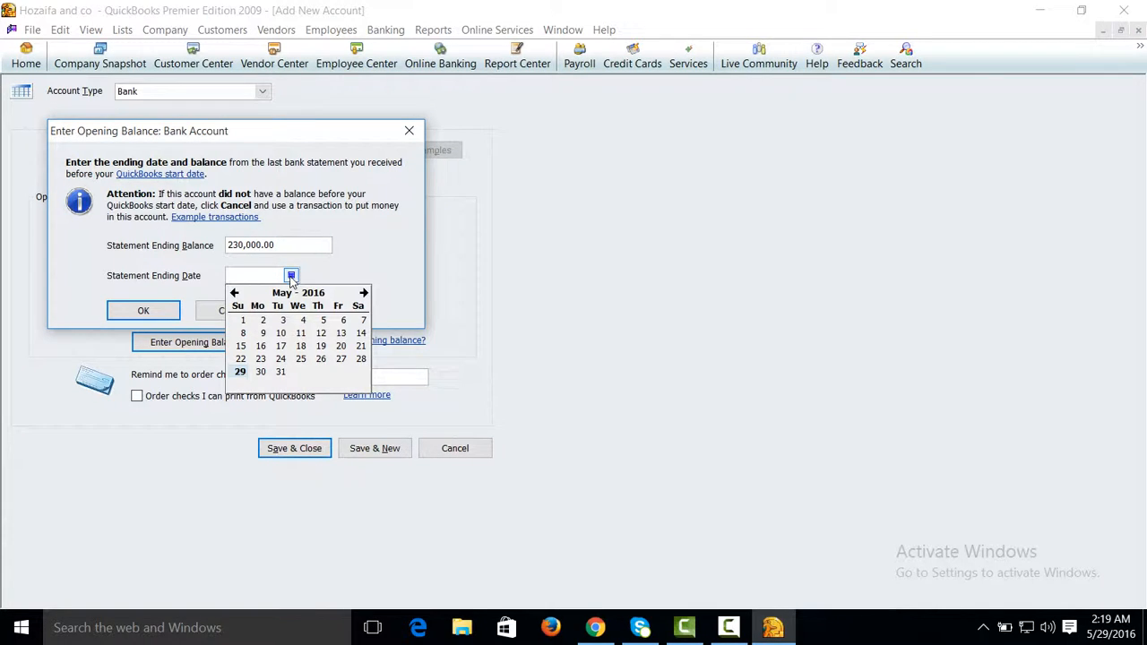
click(241, 371)
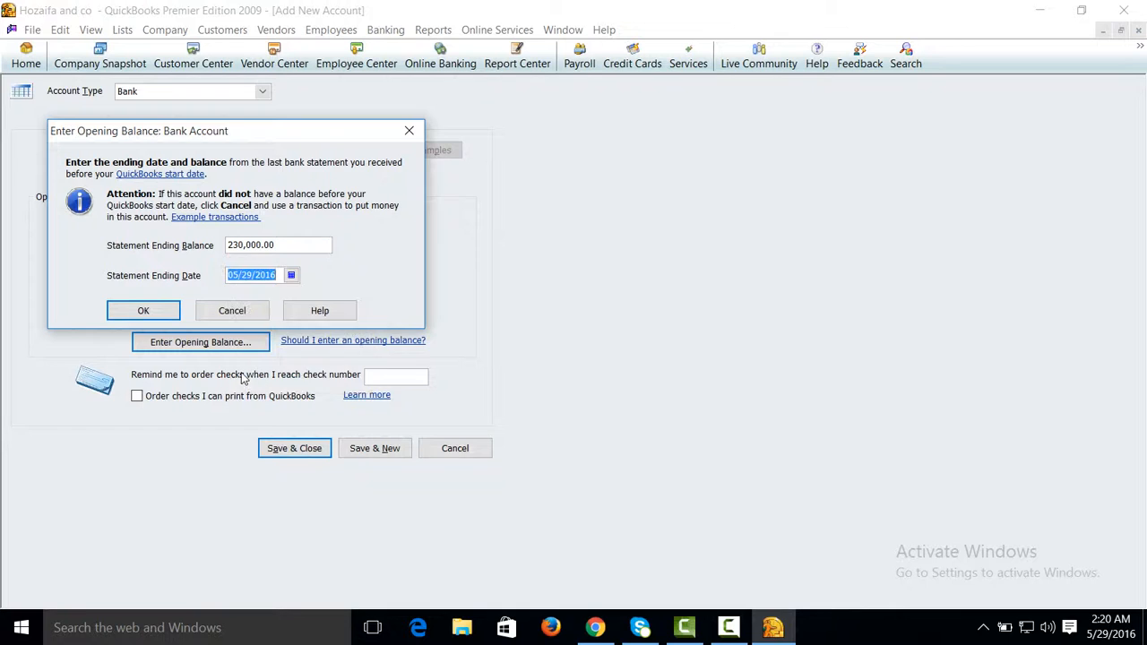
click(143, 311)
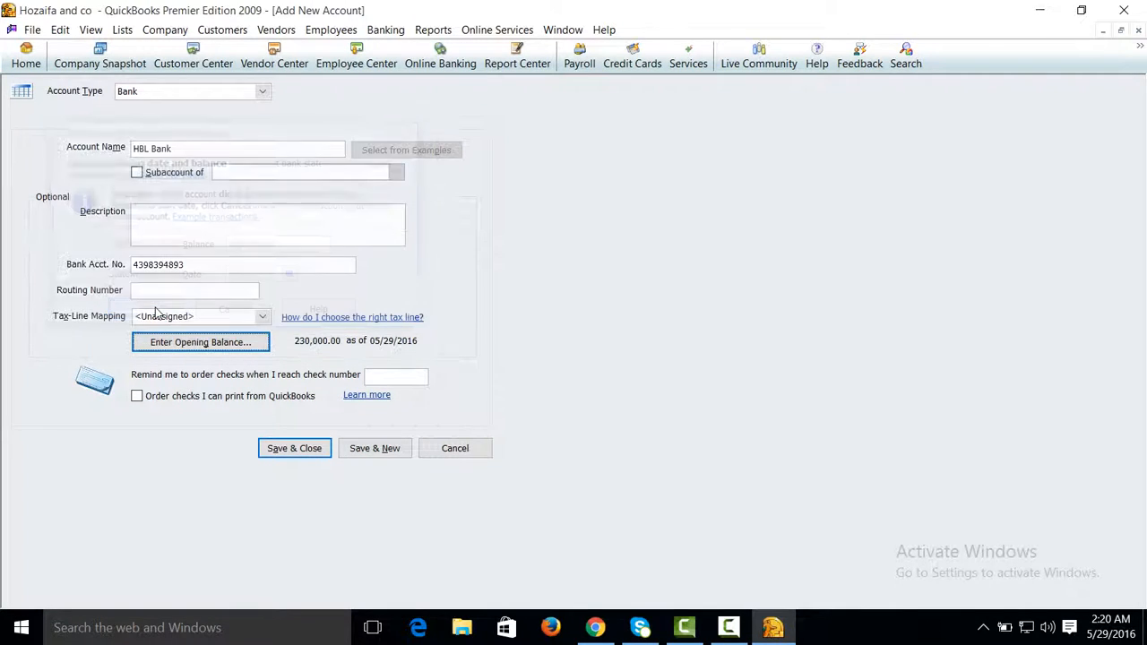
Step: Save and close the new bank account, and select Opening Balance Equity in the chart of accounts
click(288, 449)
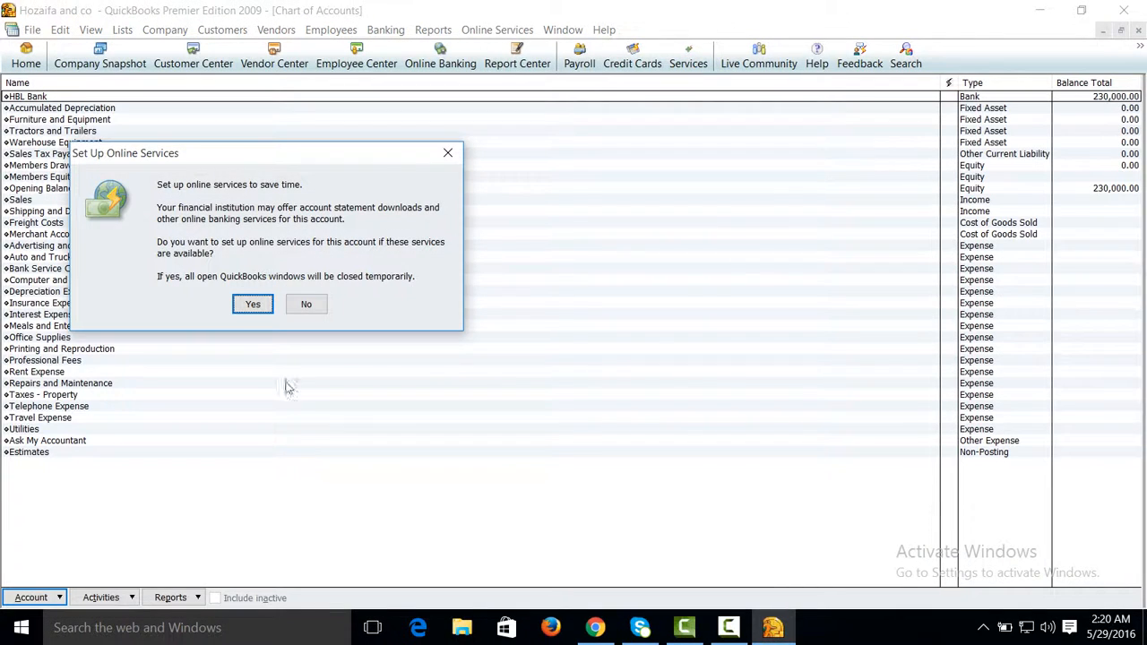
click(305, 304)
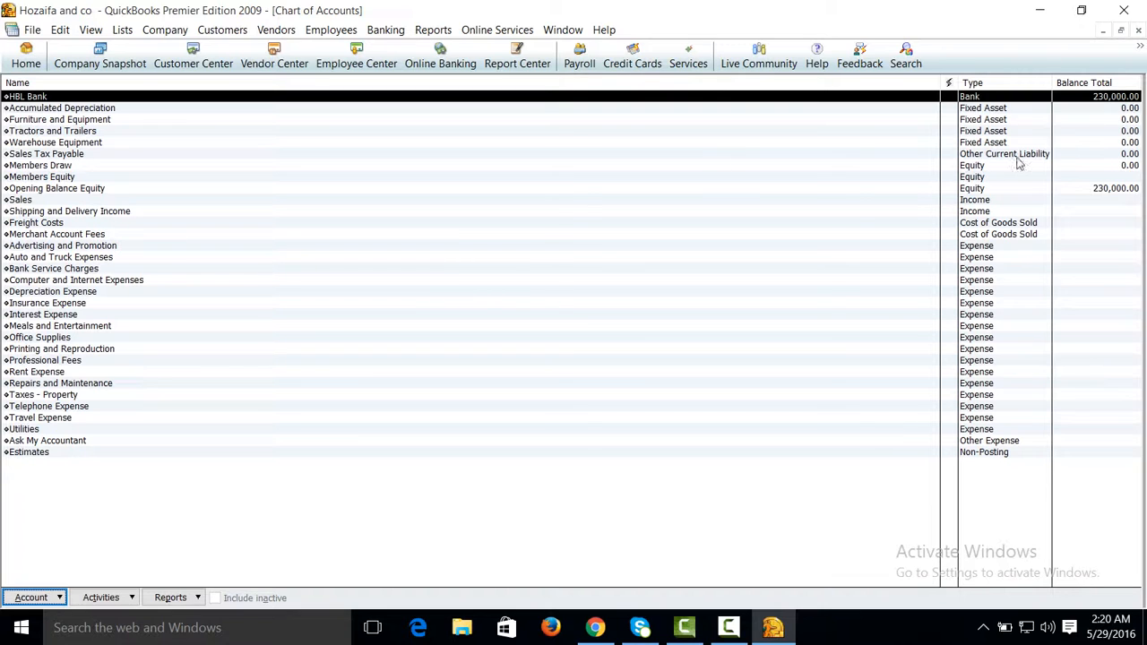
click(987, 189)
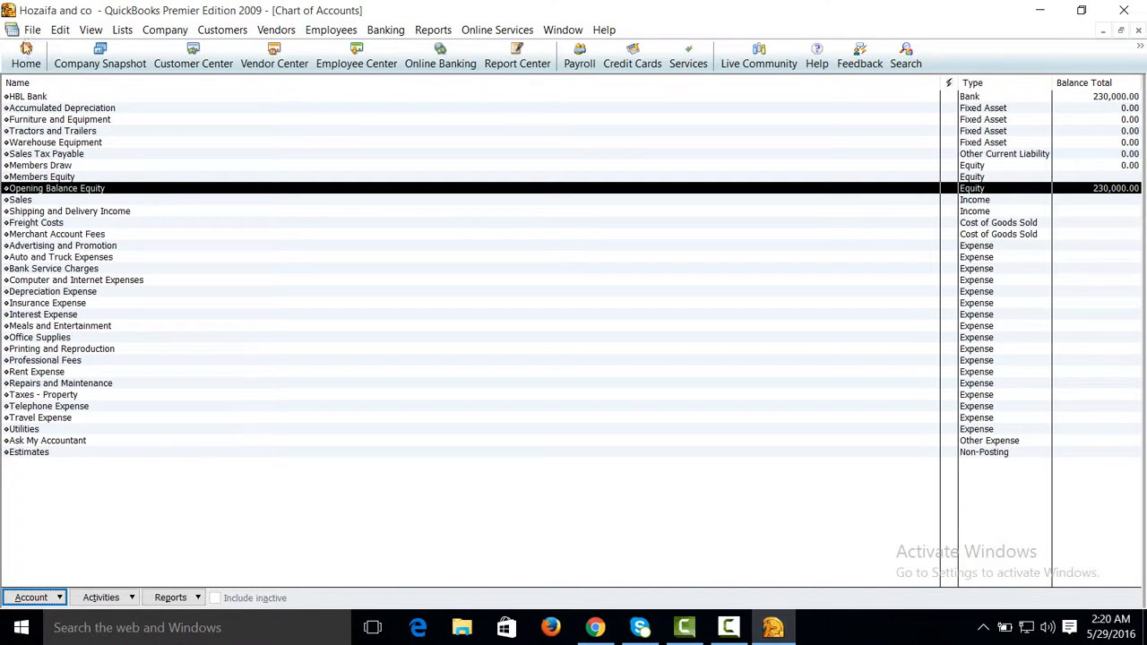
Step: Start a new Inventory Part item in the item list and name it SAMSUNG S 3
click(26, 57)
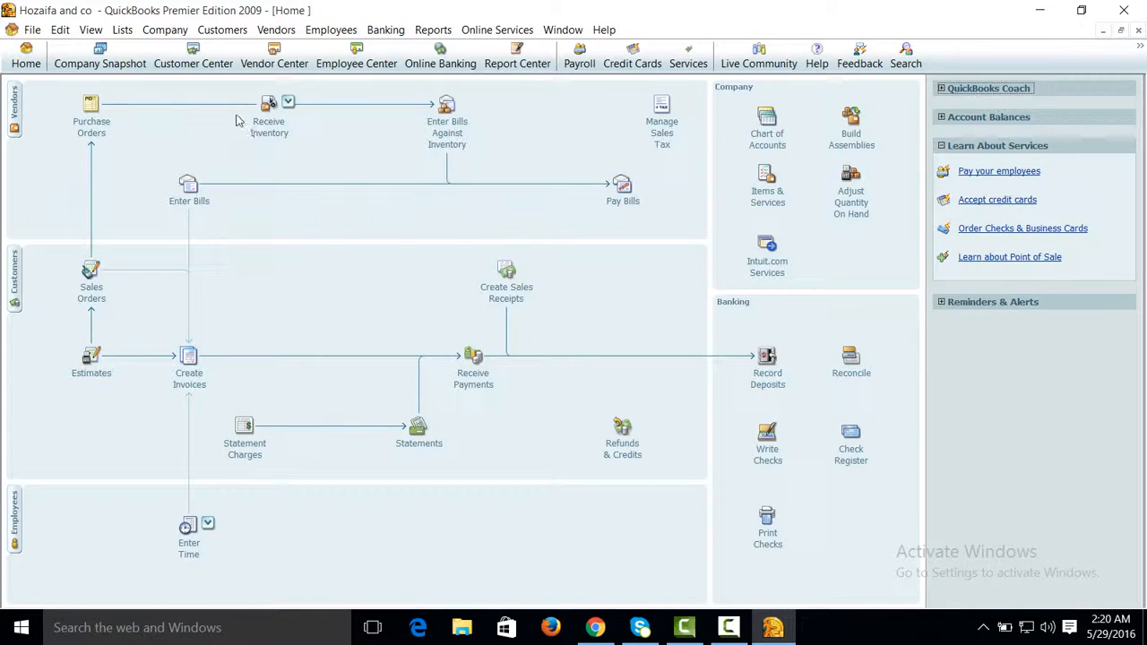
click(122, 33)
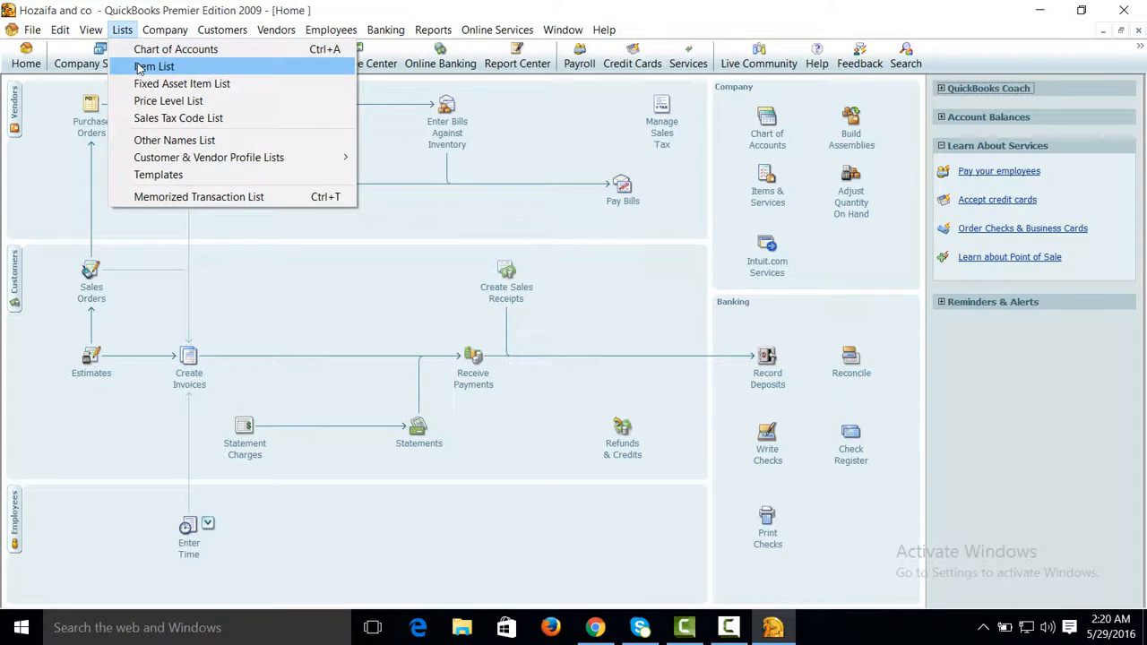
click(143, 67)
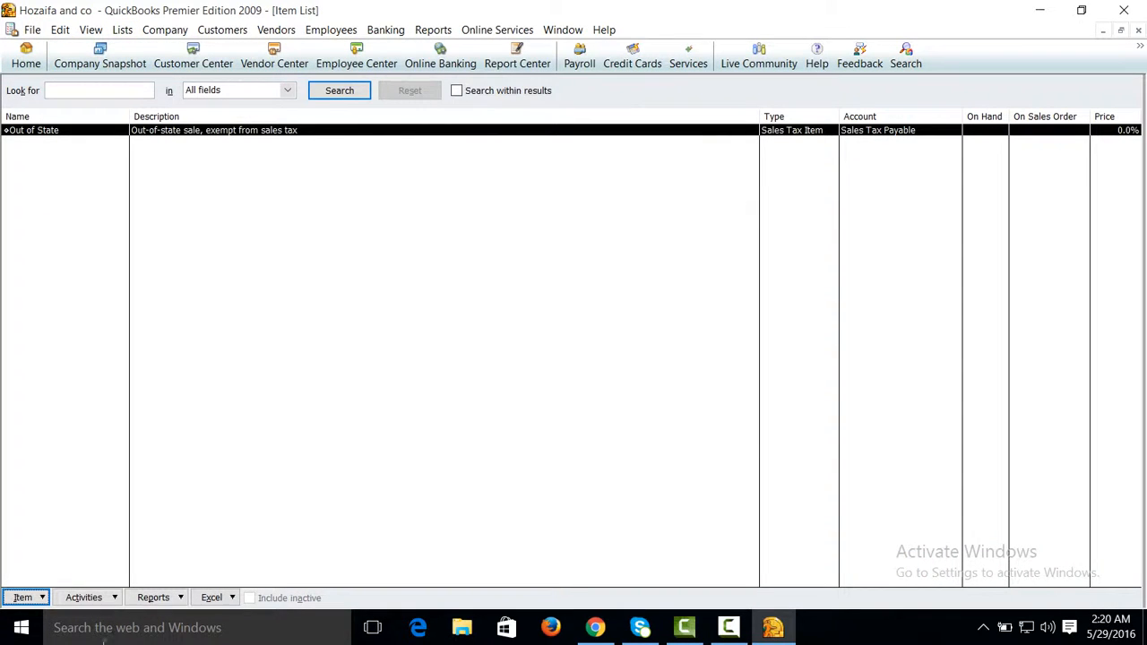
click(28, 601)
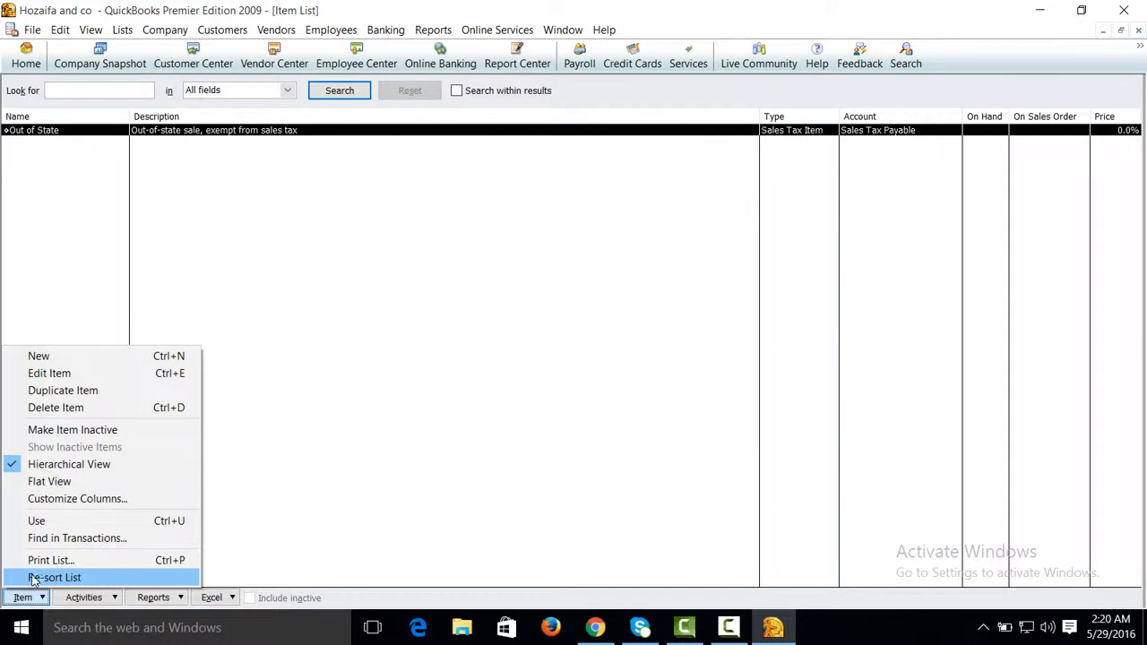
click(50, 359)
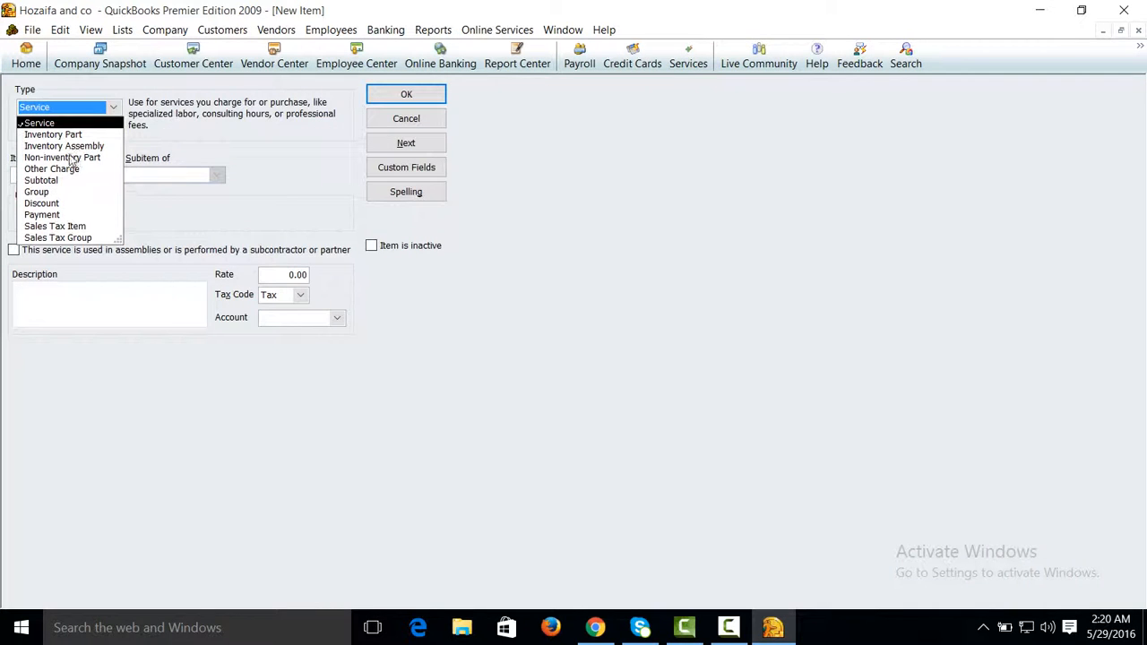
click(66, 135)
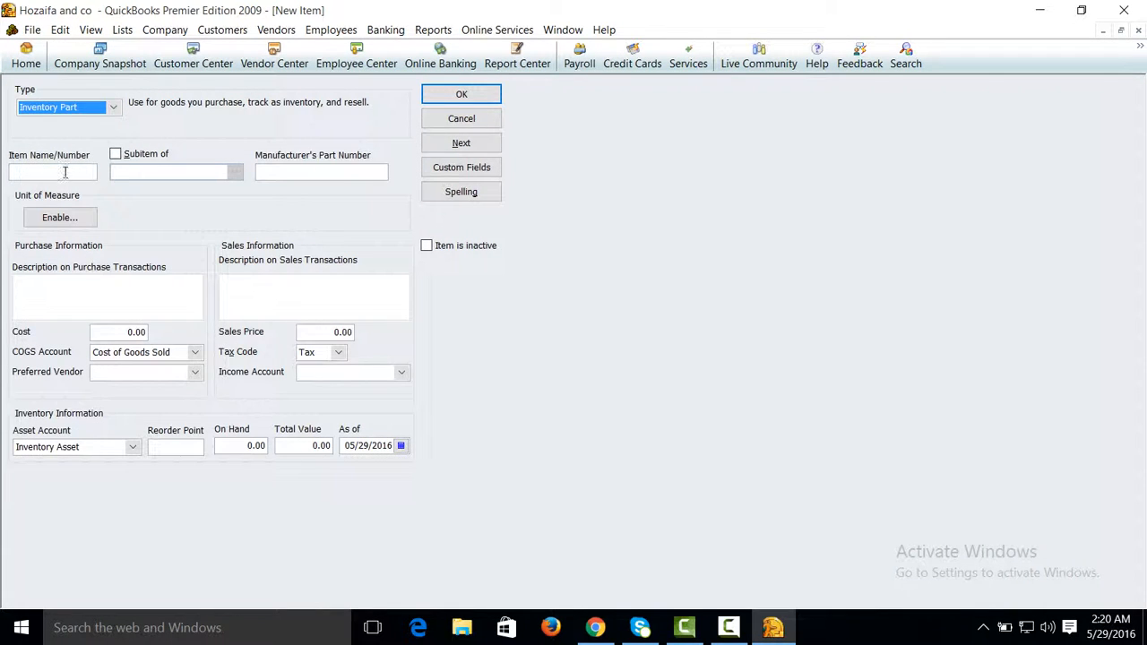
click(65, 172)
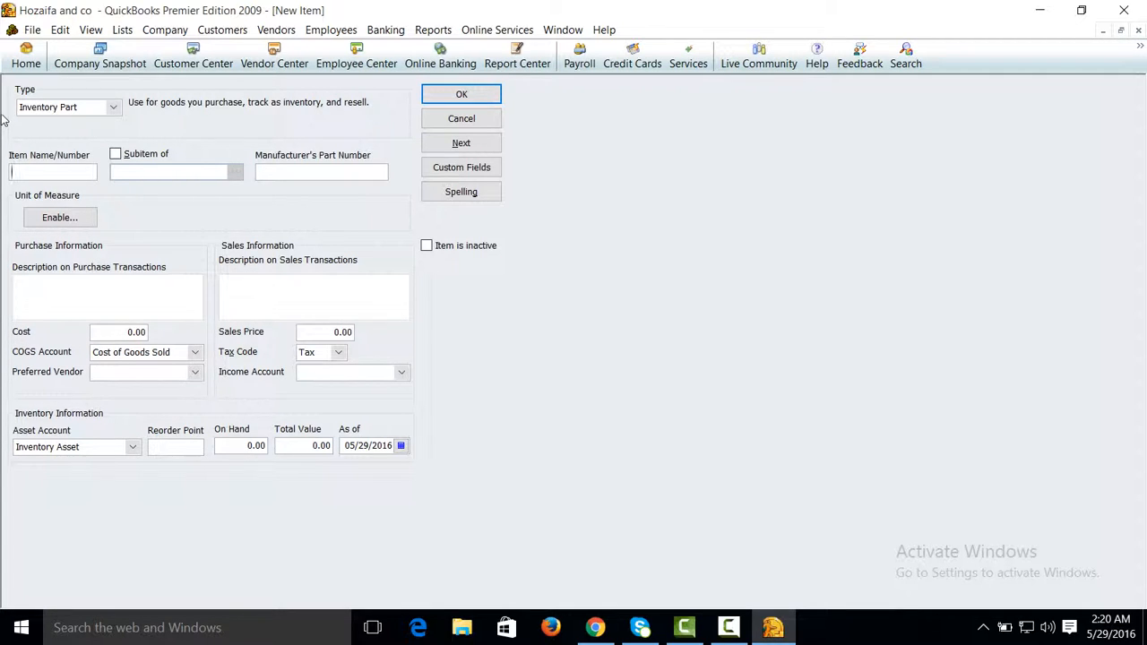
text(SAMSUNG S 3)
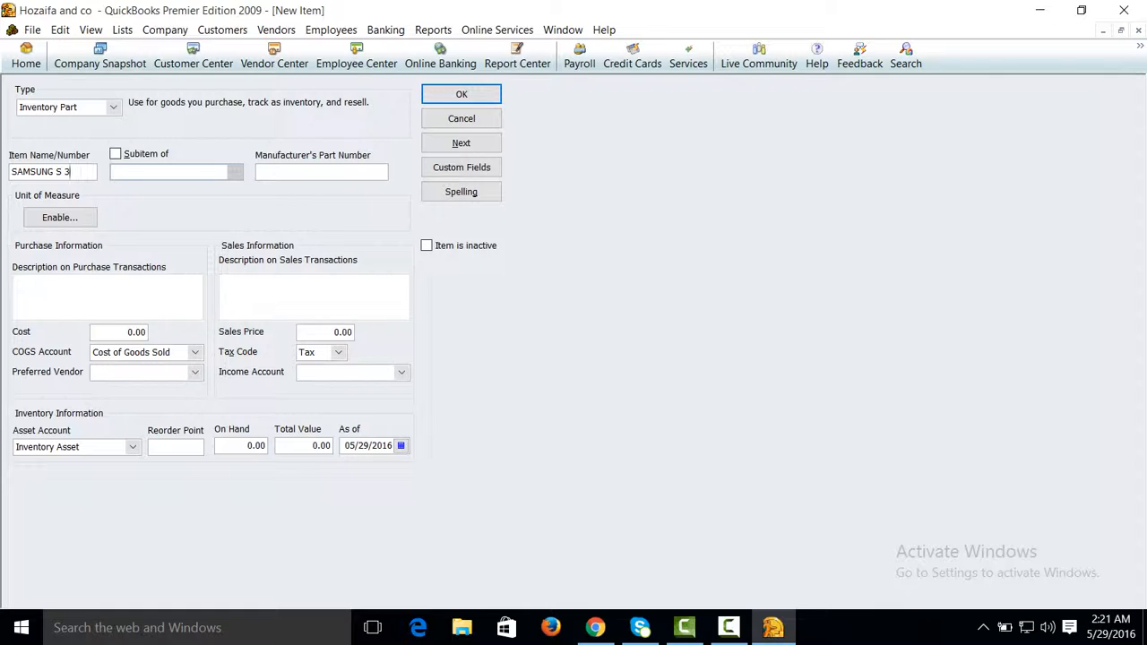
Step: Enable the unit of measure feature with a single U/M per item, choosing the Count type and Each (ea) as the unit
click(65, 221)
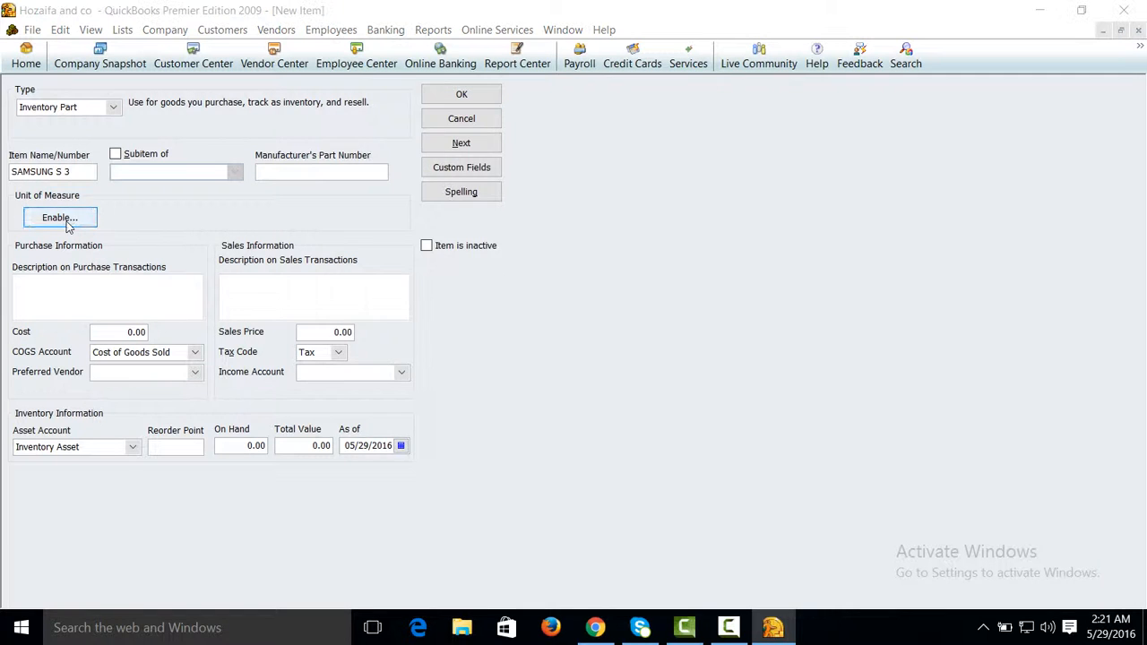
click(465, 243)
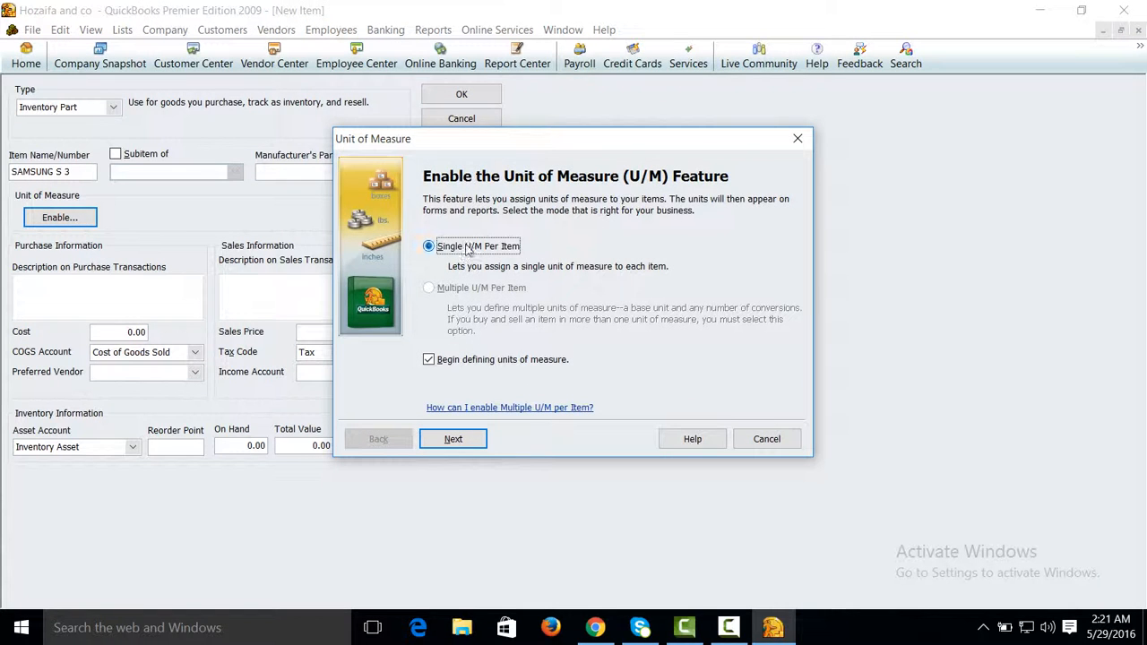
click(472, 437)
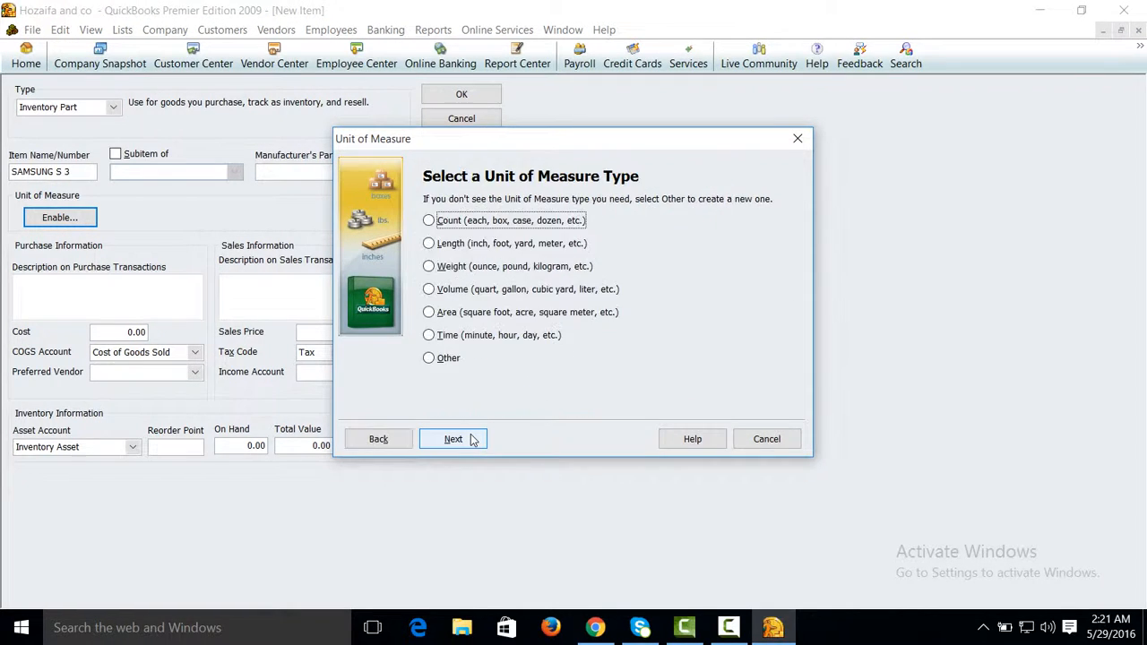
click(450, 222)
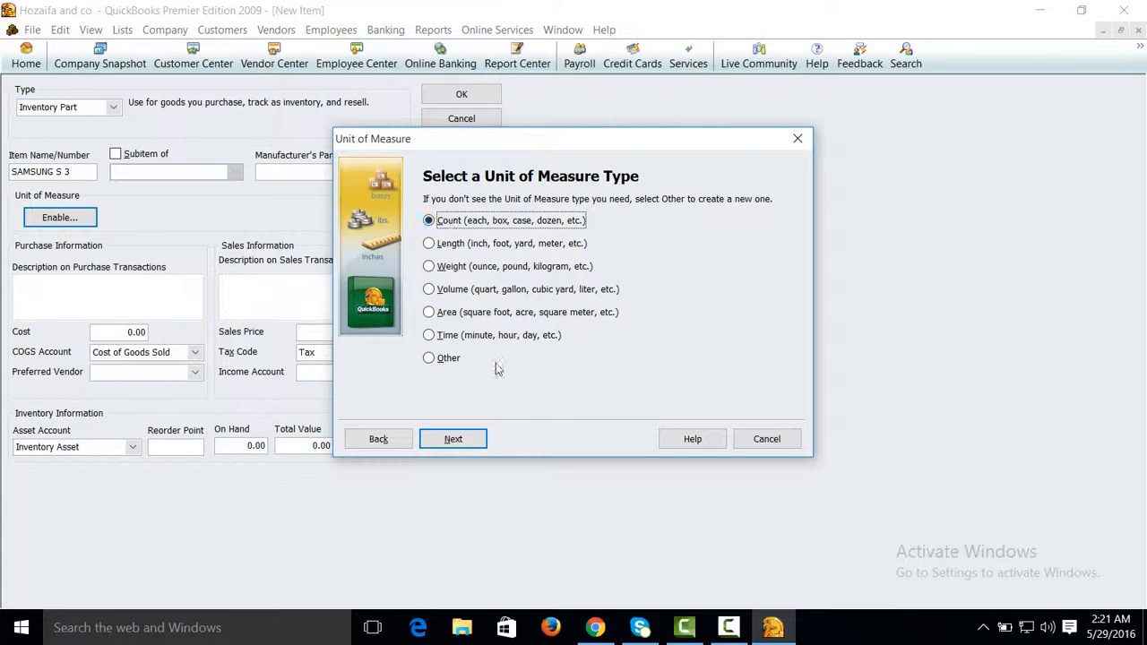
click(471, 439)
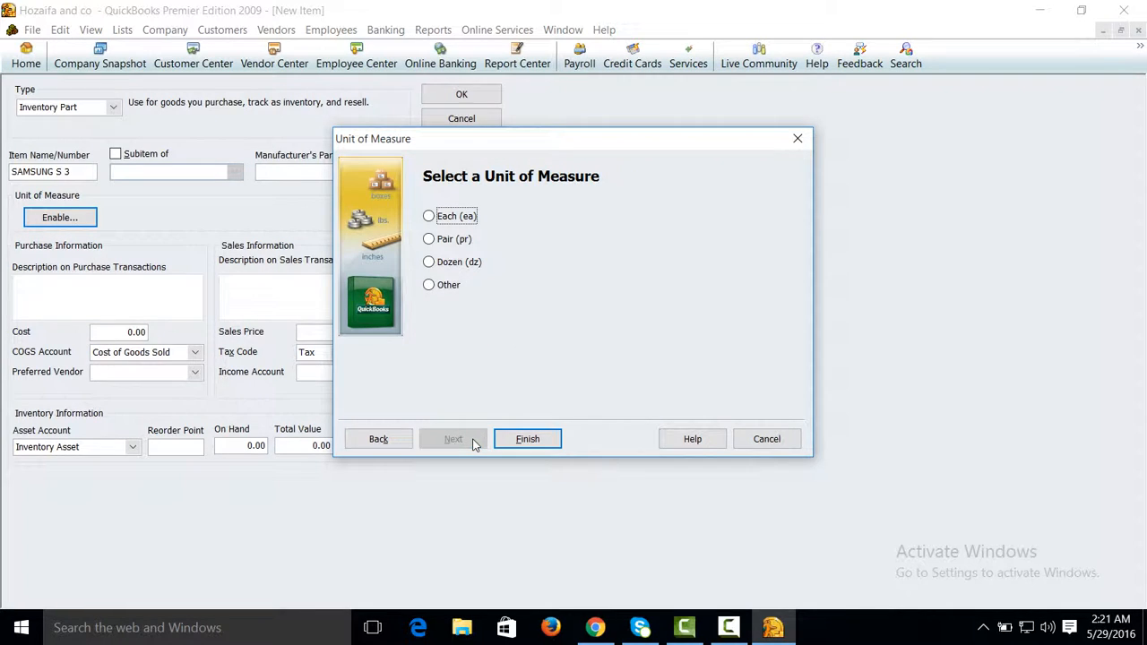
click(454, 220)
click(534, 440)
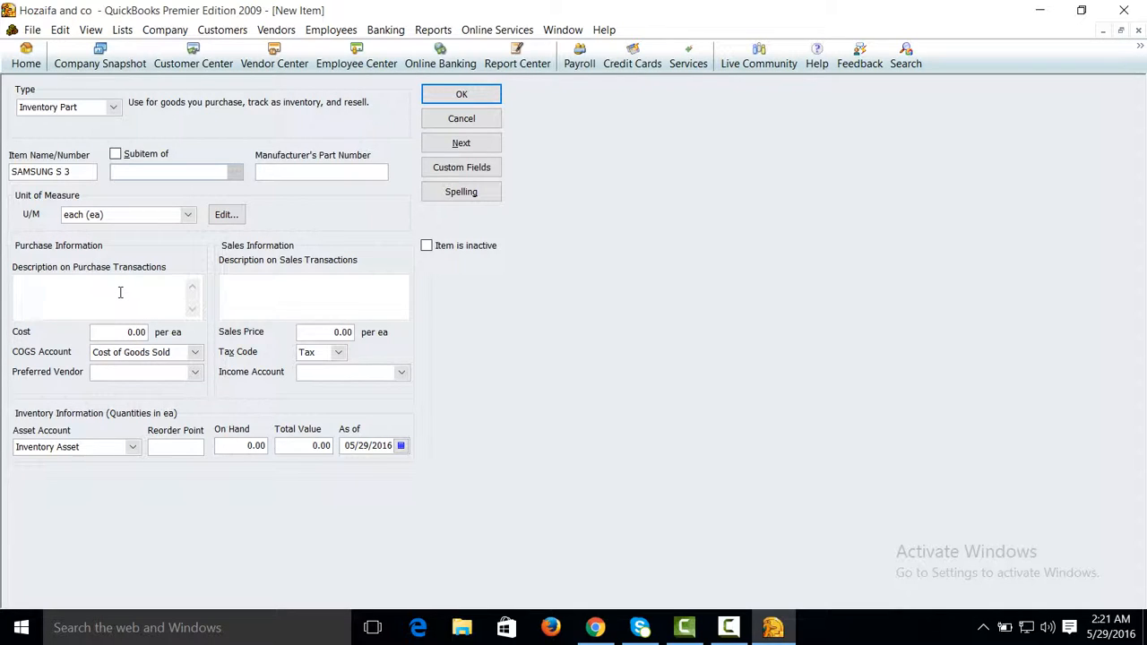
Step: Set the item's purchase cost to 20,000.00 per unit
click(257, 281)
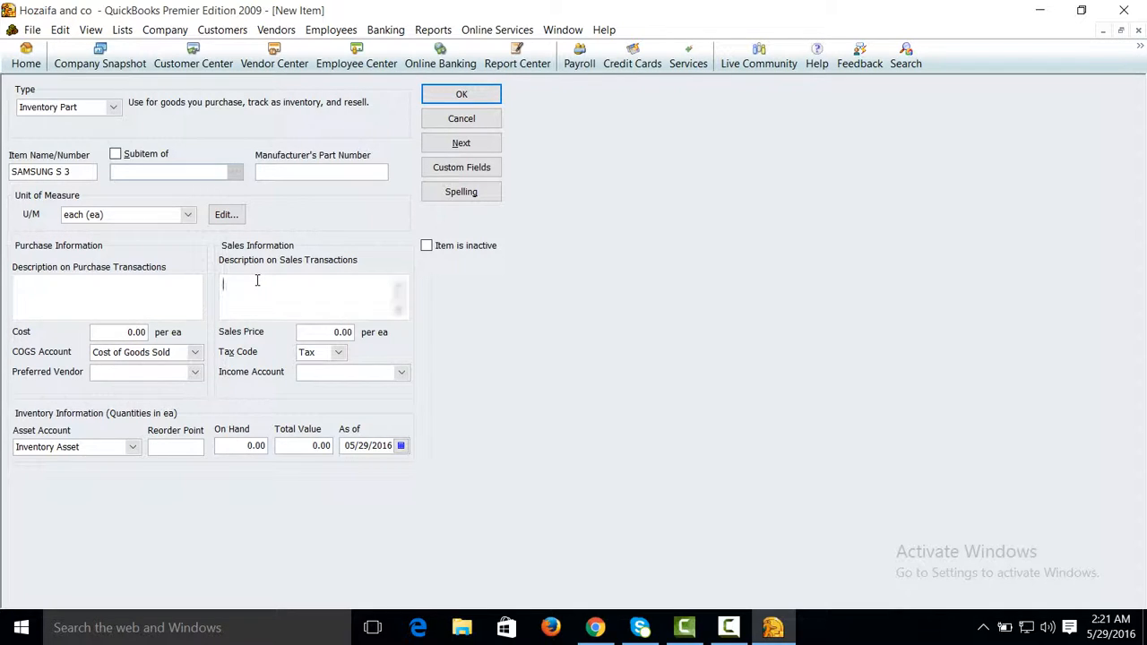
click(124, 332)
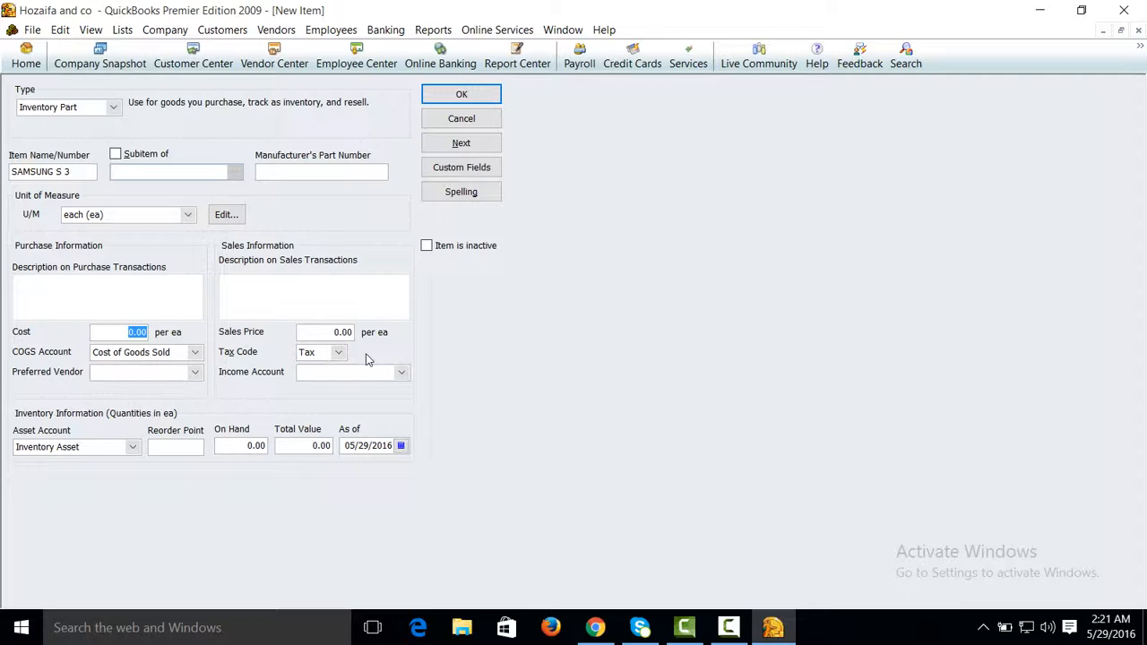
text(2)
text(999)
key(BackSpace)
key(BackSpace)
key(BackSpace)
text(0)
Step: Set the item's sales price to 30,000.00 and assign Sales as its income account
click(319, 337)
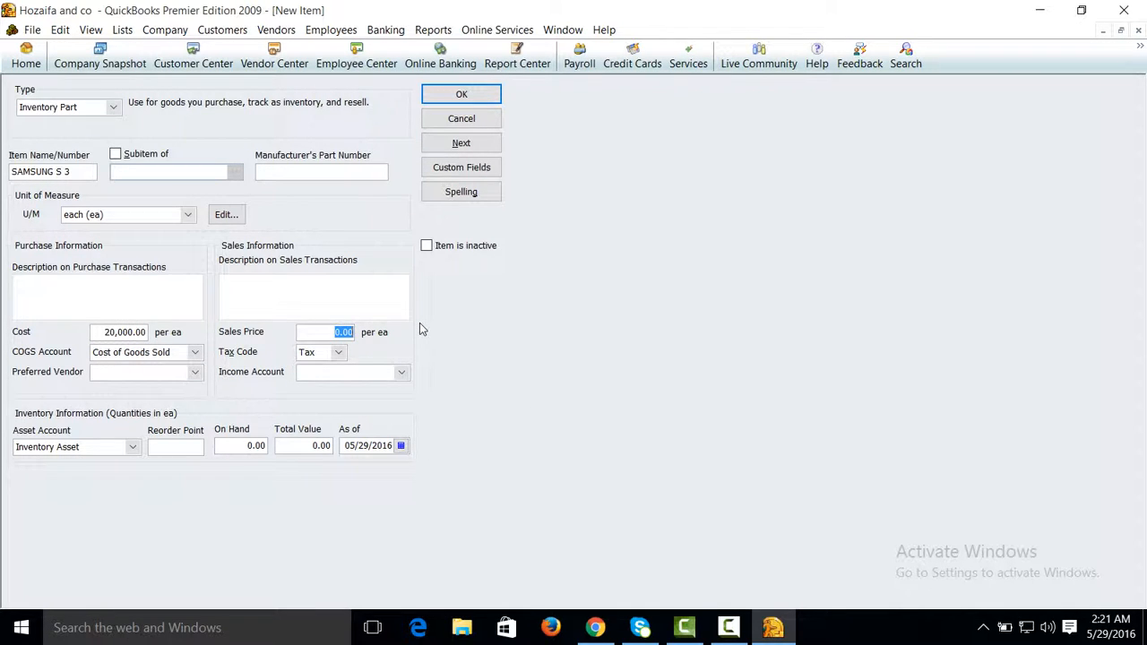
text(4)
text(3)
text(00)
click(400, 372)
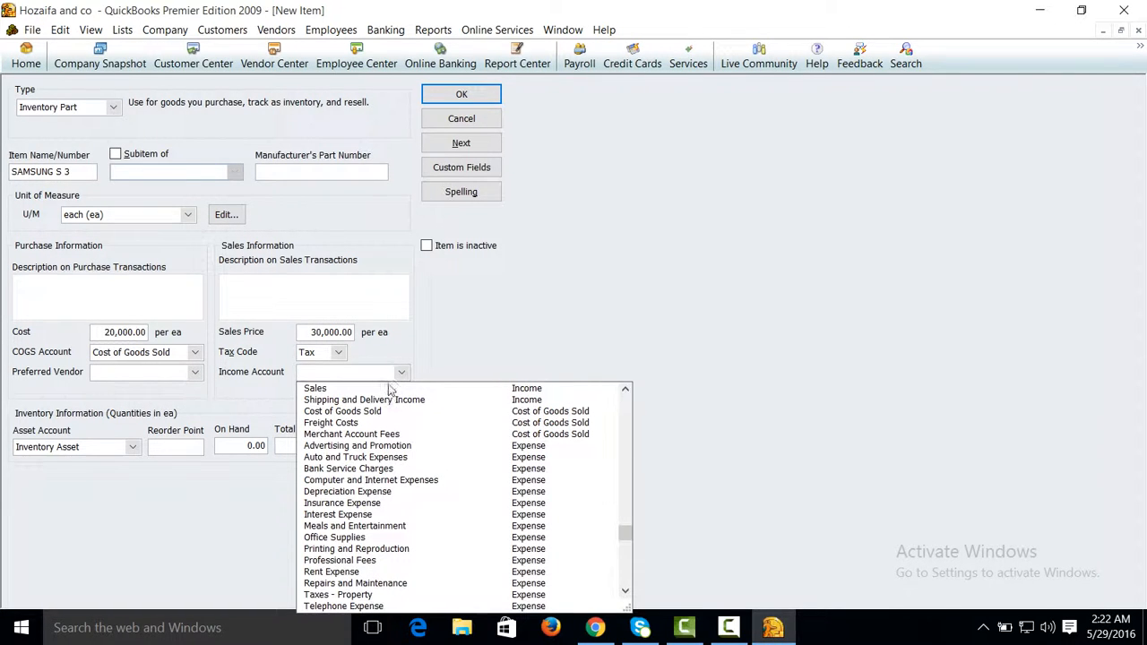
click(390, 388)
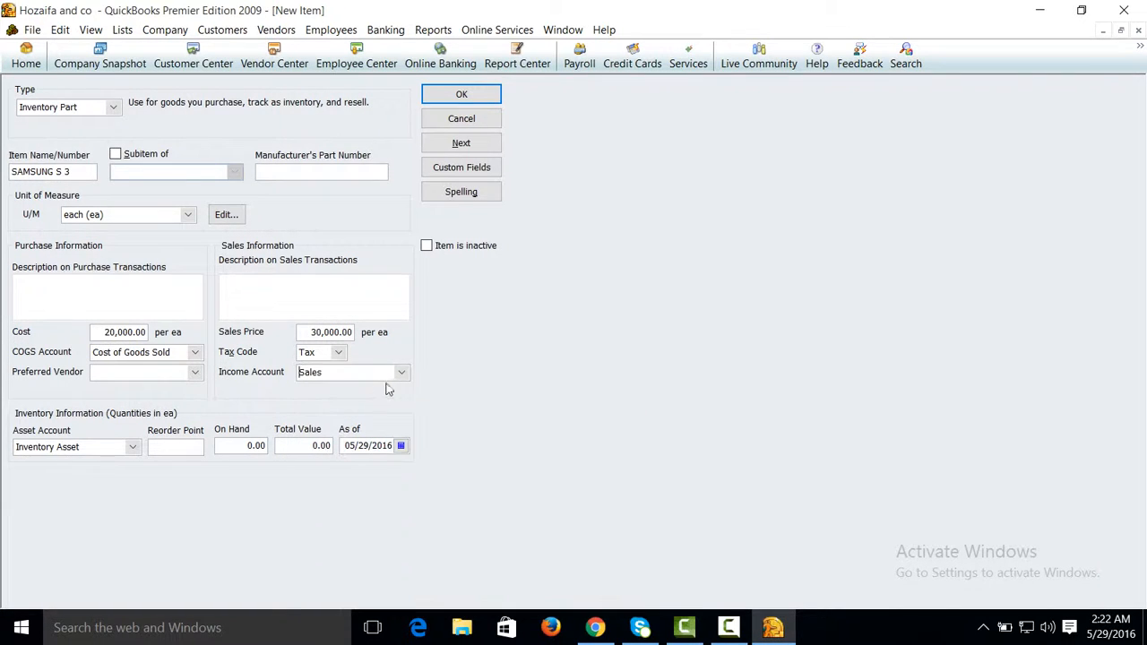
Step: Enter an on-hand quantity of 10 for the item and save it to the item list
click(232, 444)
text(10)
click(281, 304)
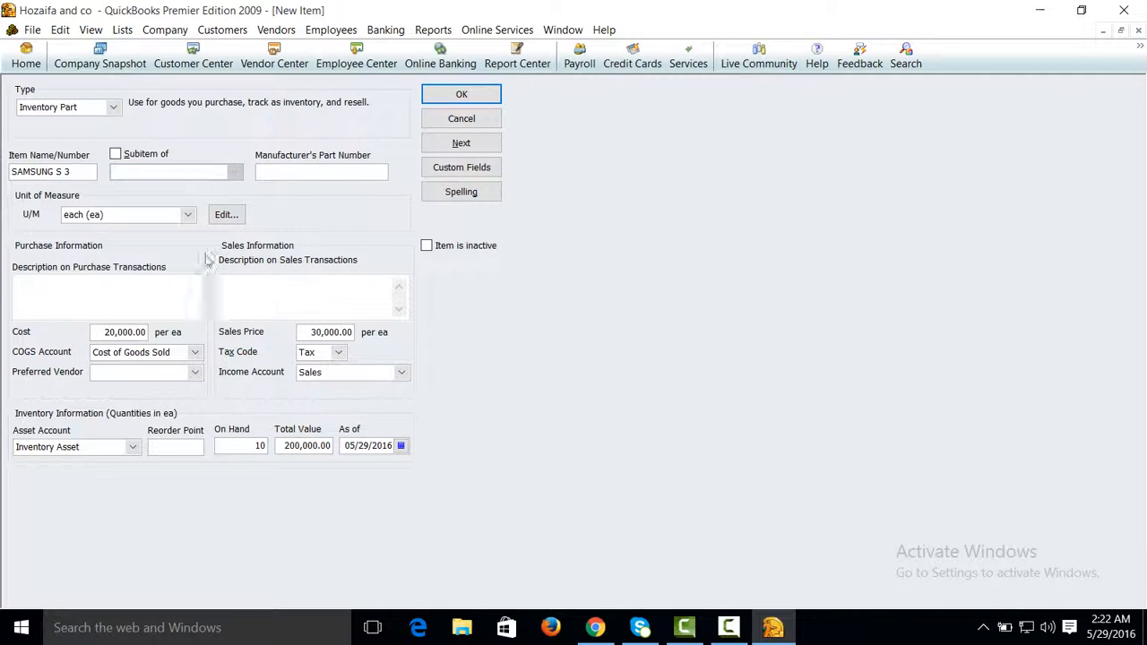
click(458, 99)
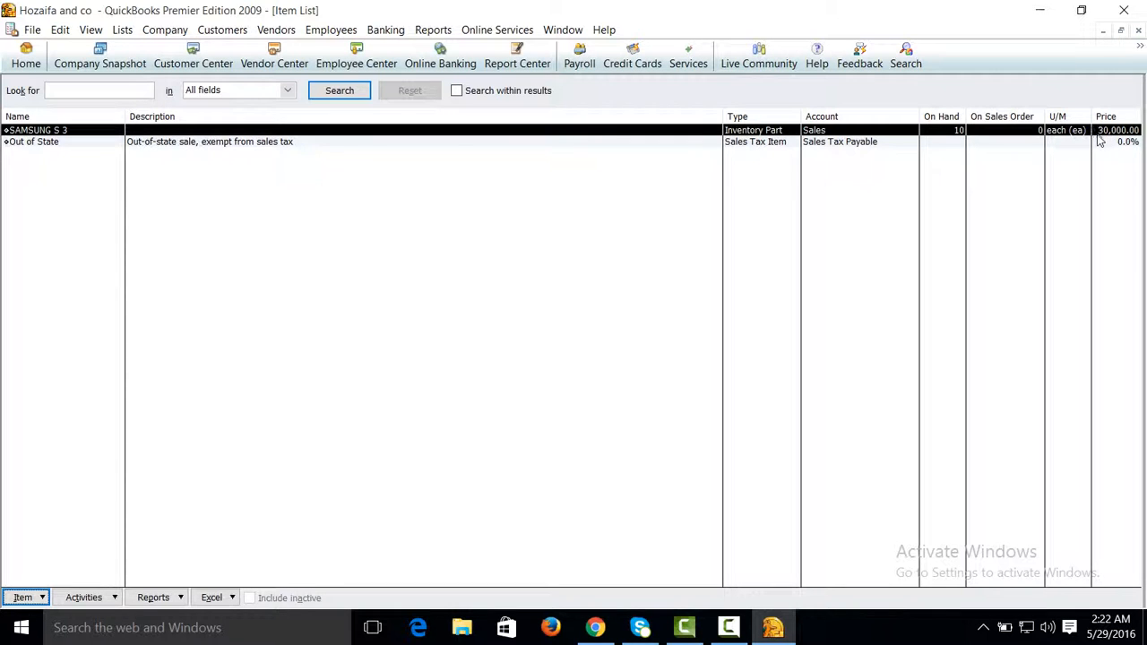
Step: Leave the item list and return to the Home page
click(27, 57)
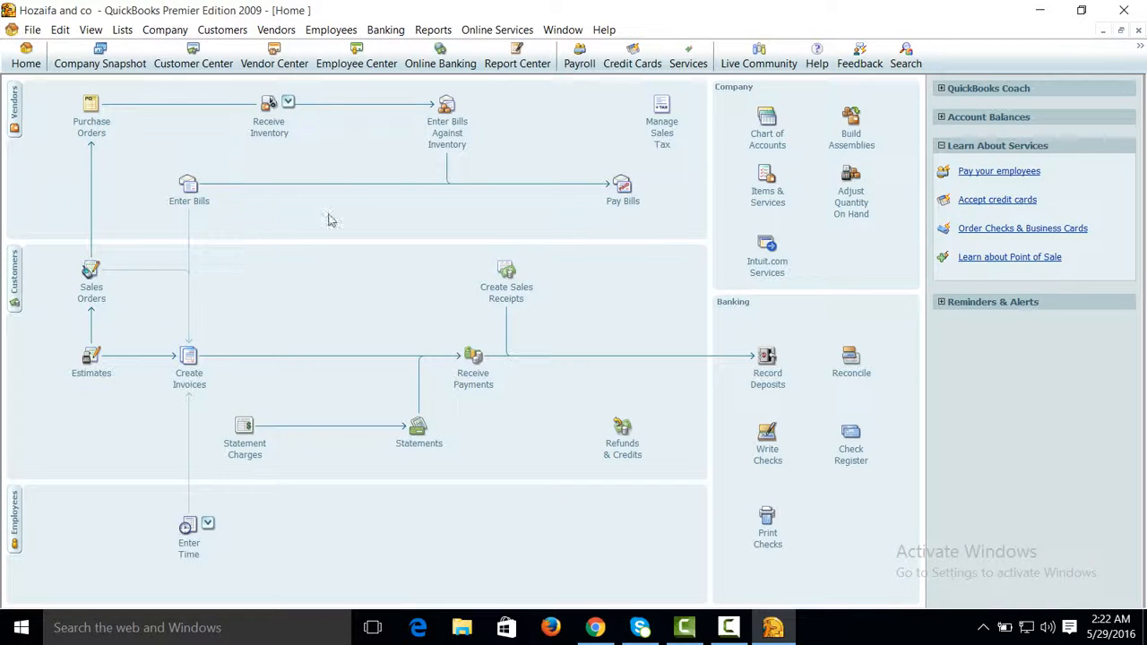
click(730, 630)
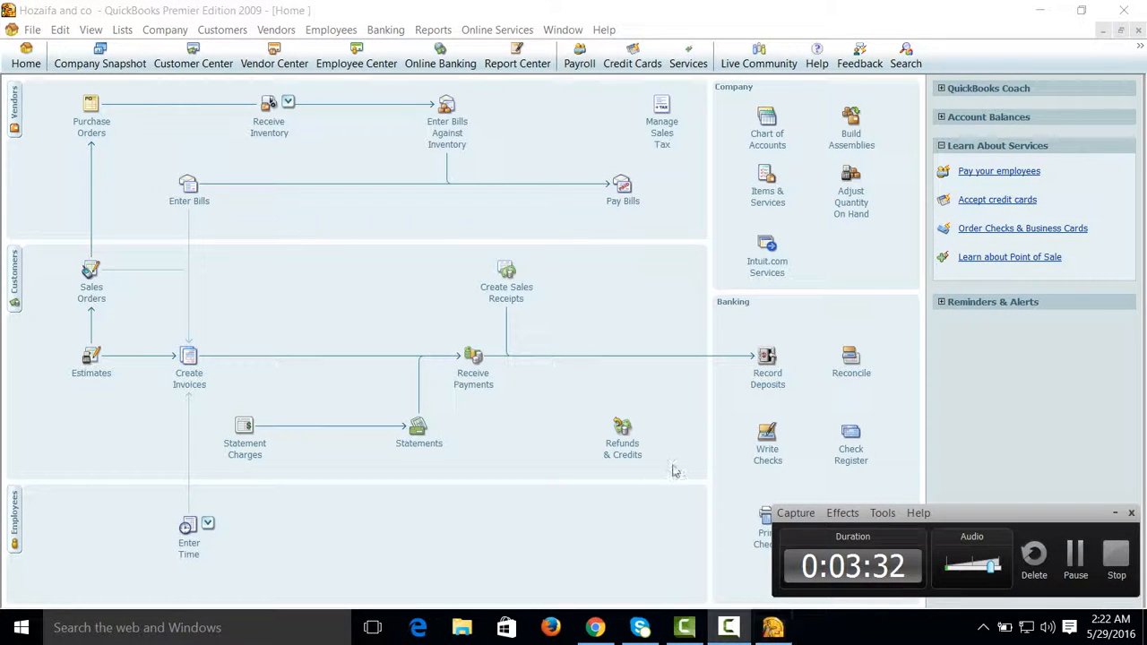
click(774, 628)
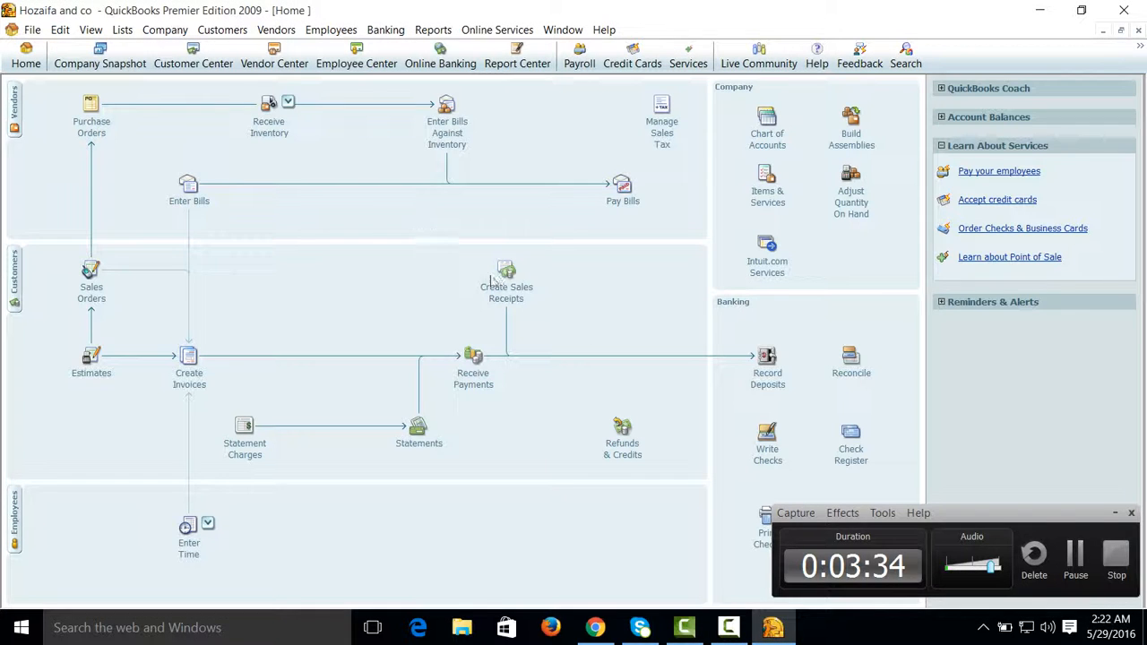
click(1118, 509)
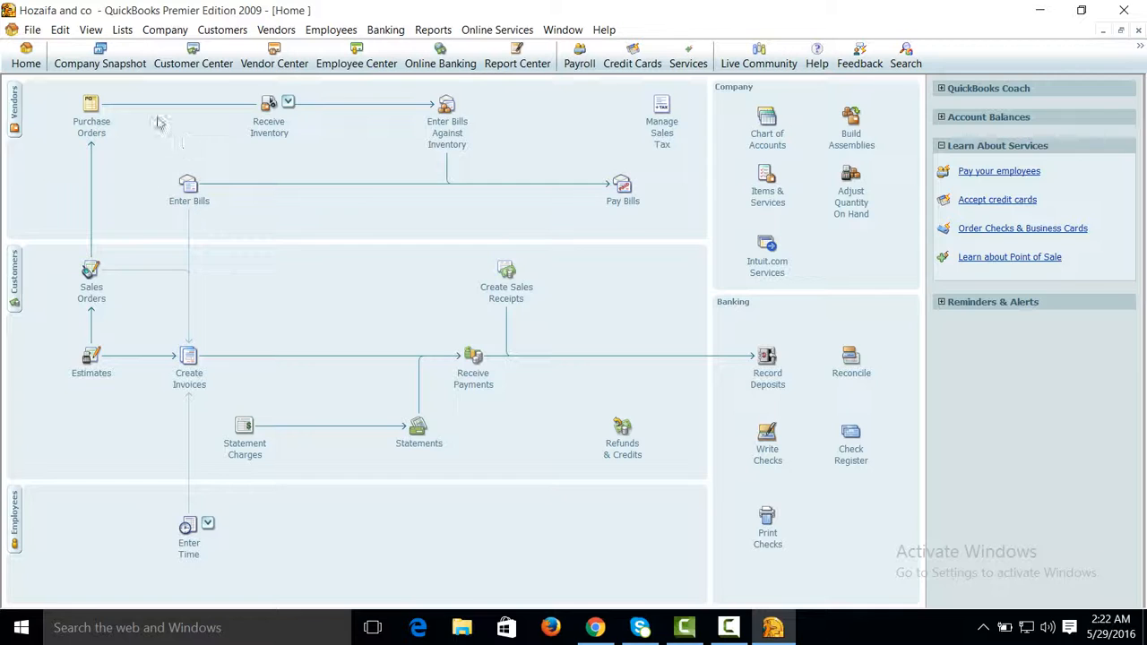
click(115, 34)
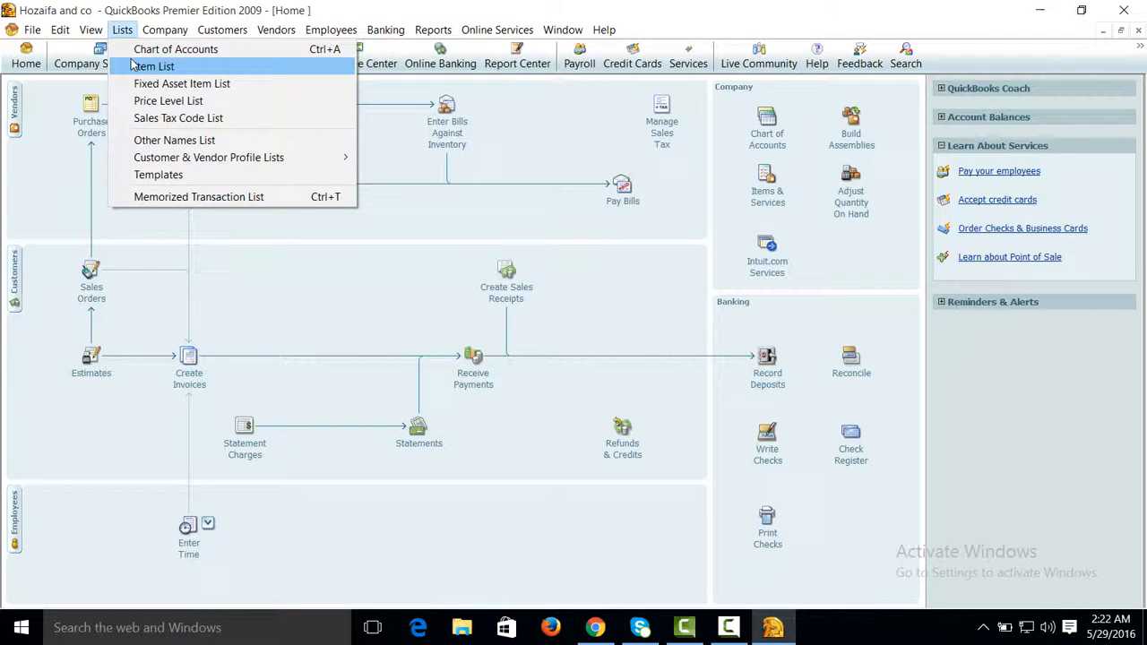
click(251, 288)
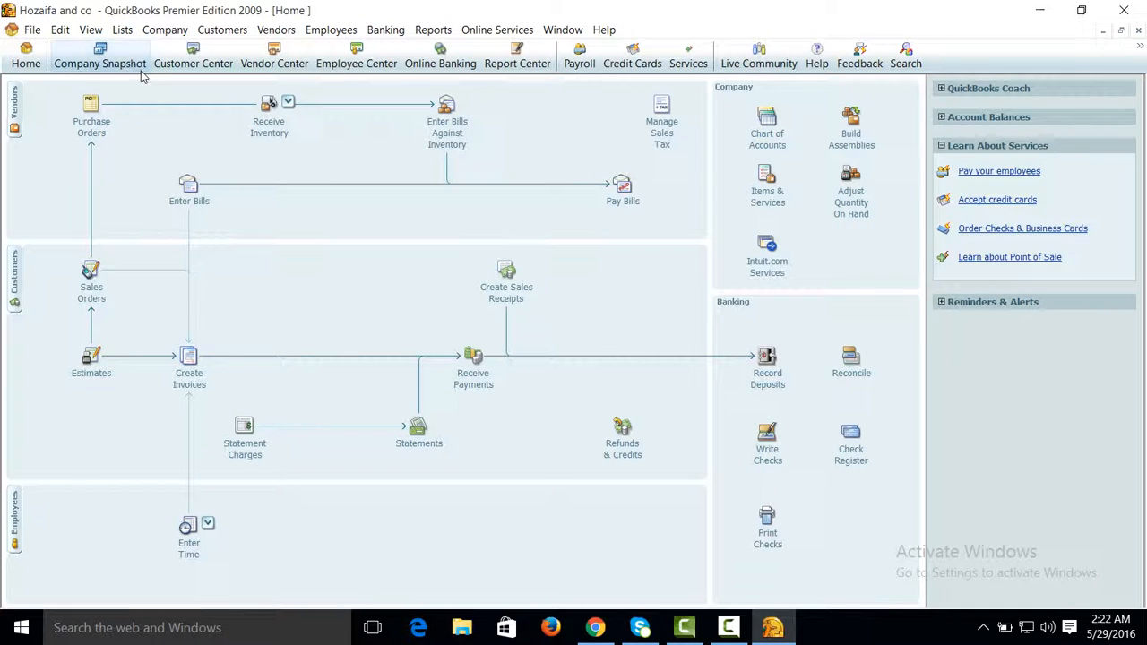
Step: Review the inventory and purchase orders option in the company-level Items & Inventory preferences, and close the preferences
click(60, 31)
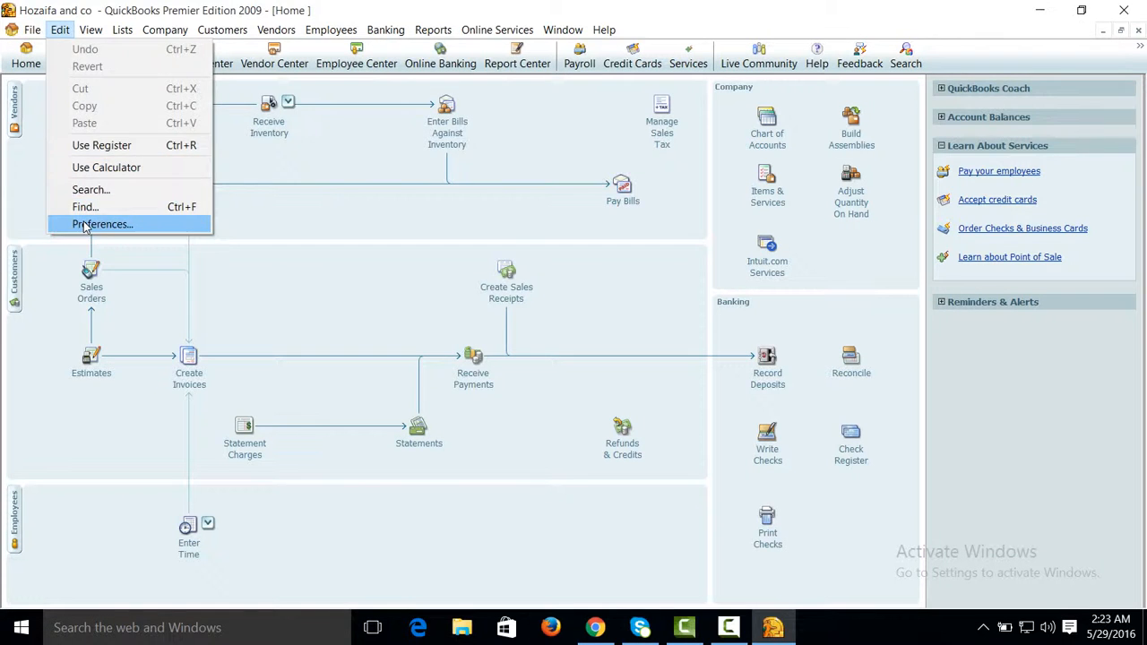
click(85, 224)
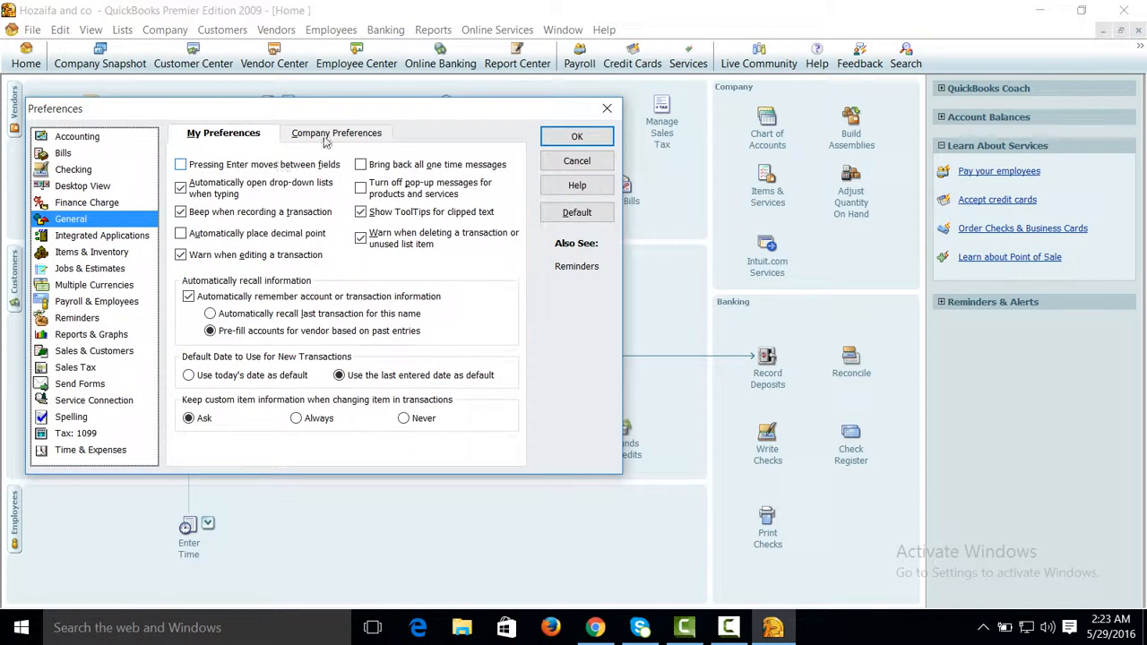
click(328, 136)
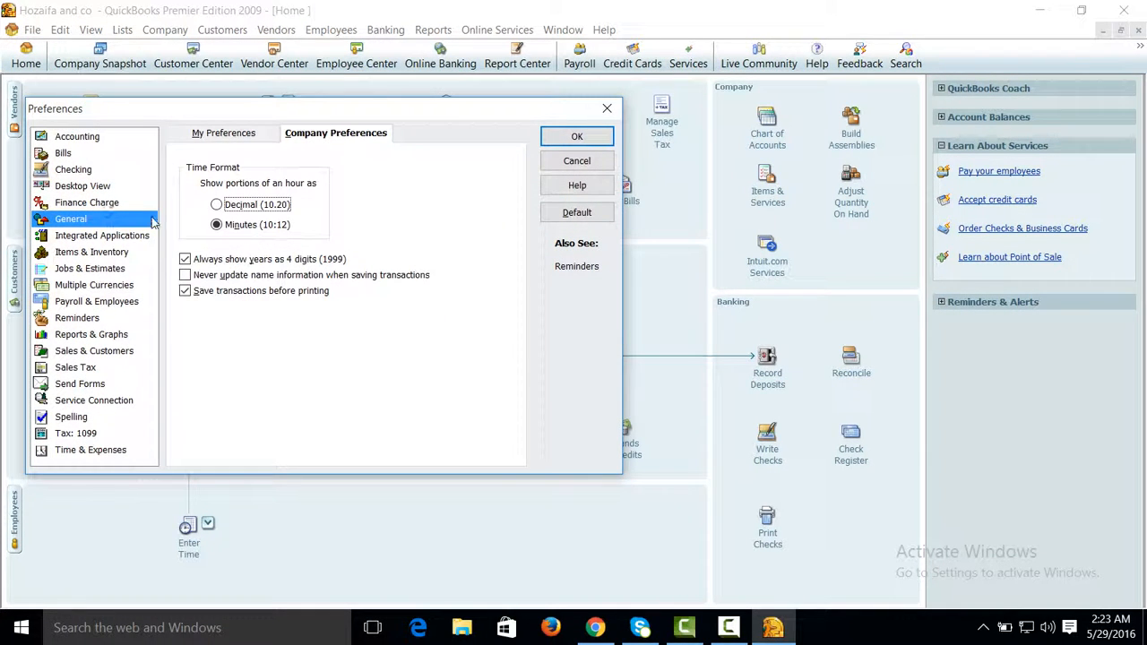
click(98, 252)
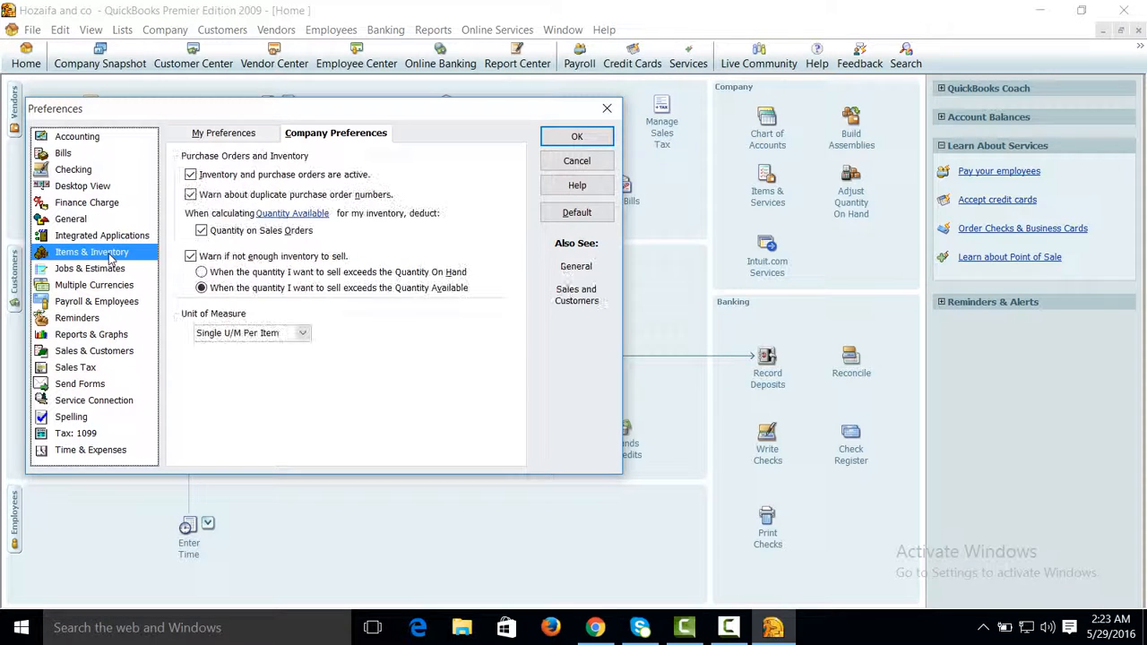
click(191, 175)
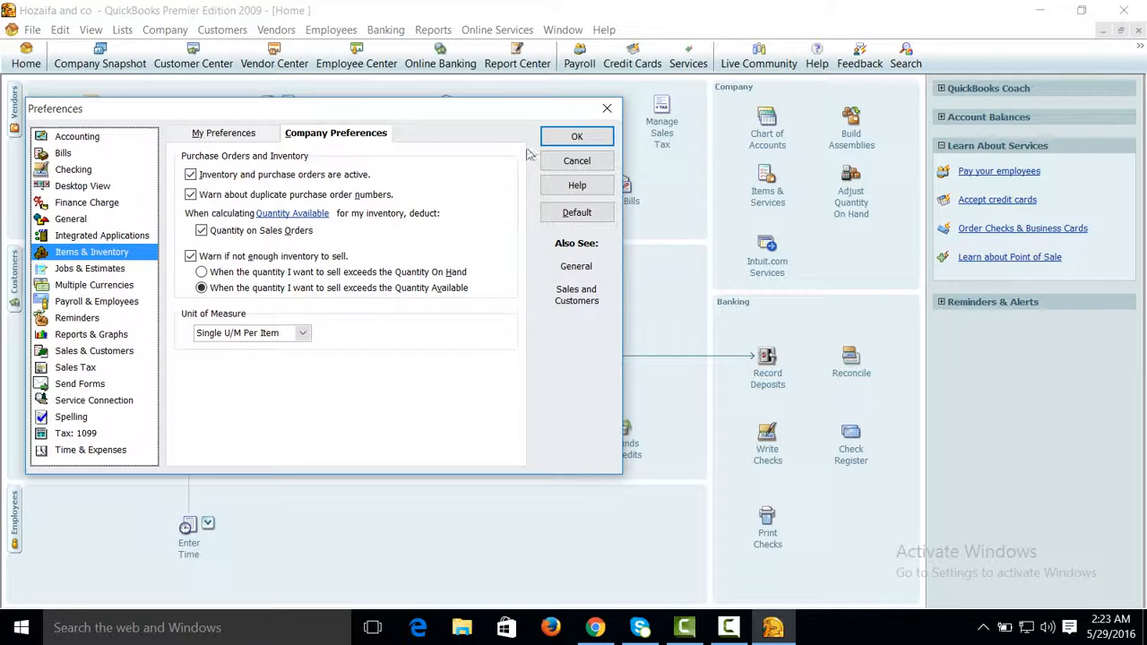
click(556, 139)
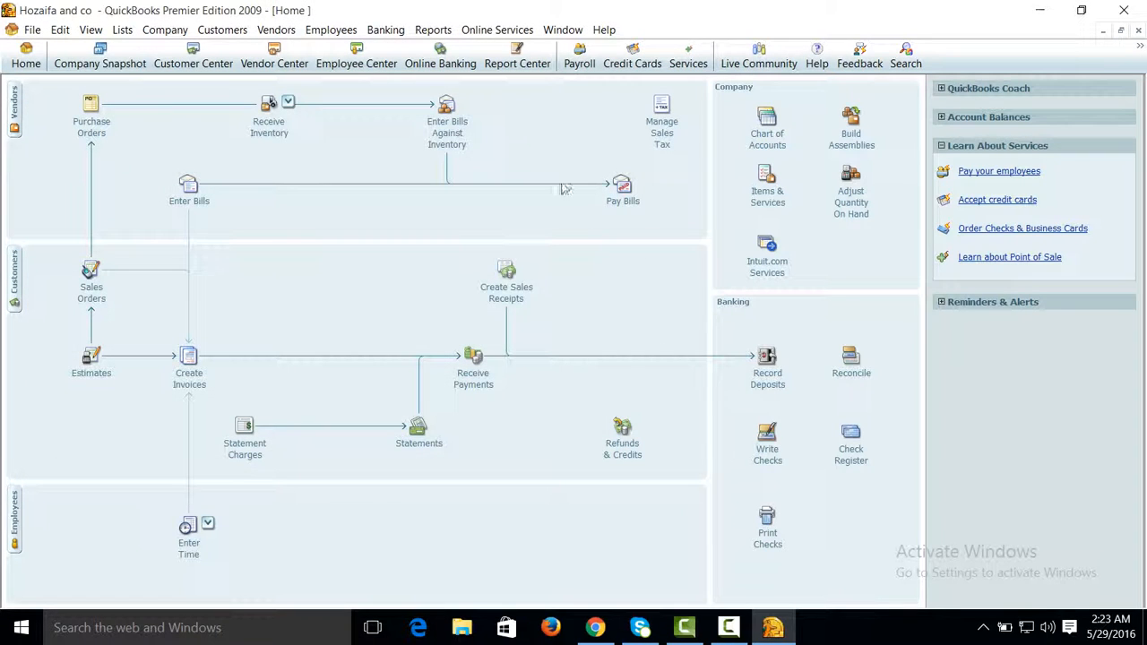
mouse_move(729, 634)
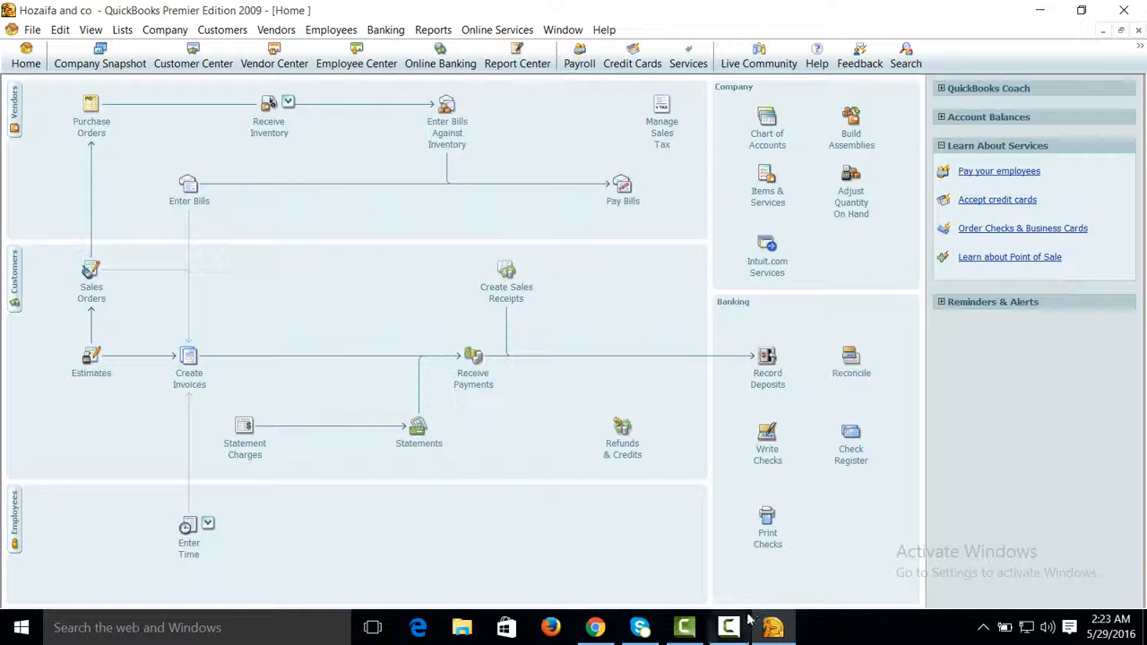
click(738, 633)
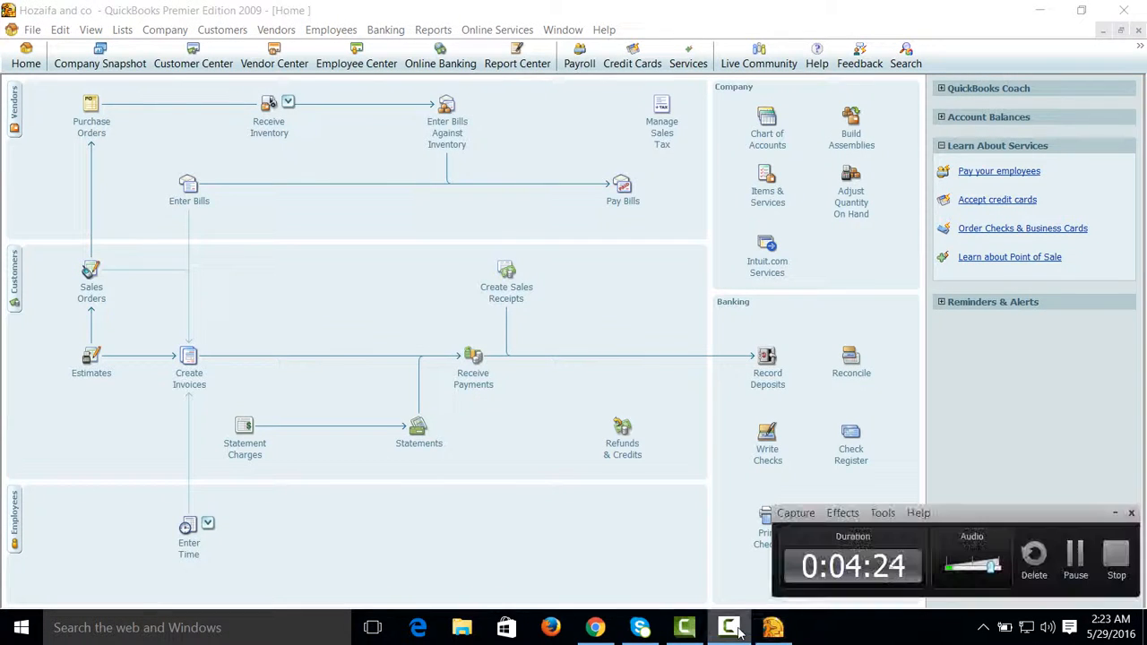